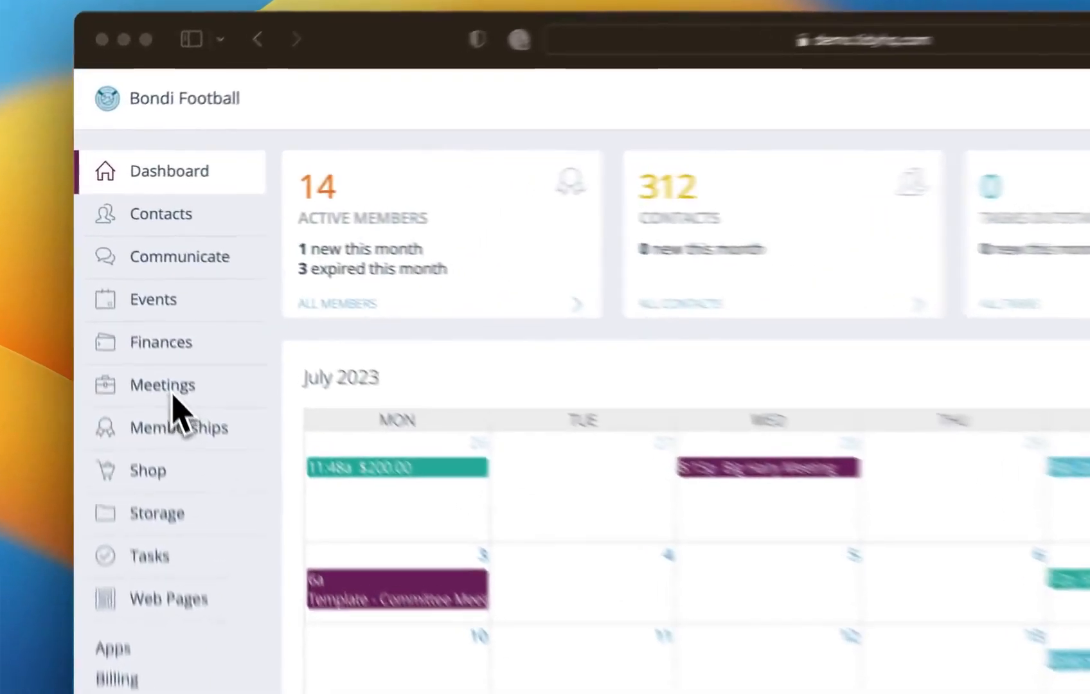
- Start a new meeting in the Meetings area and name it "Committee Meeting"
mouse_move(136, 300)
click(380, 433)
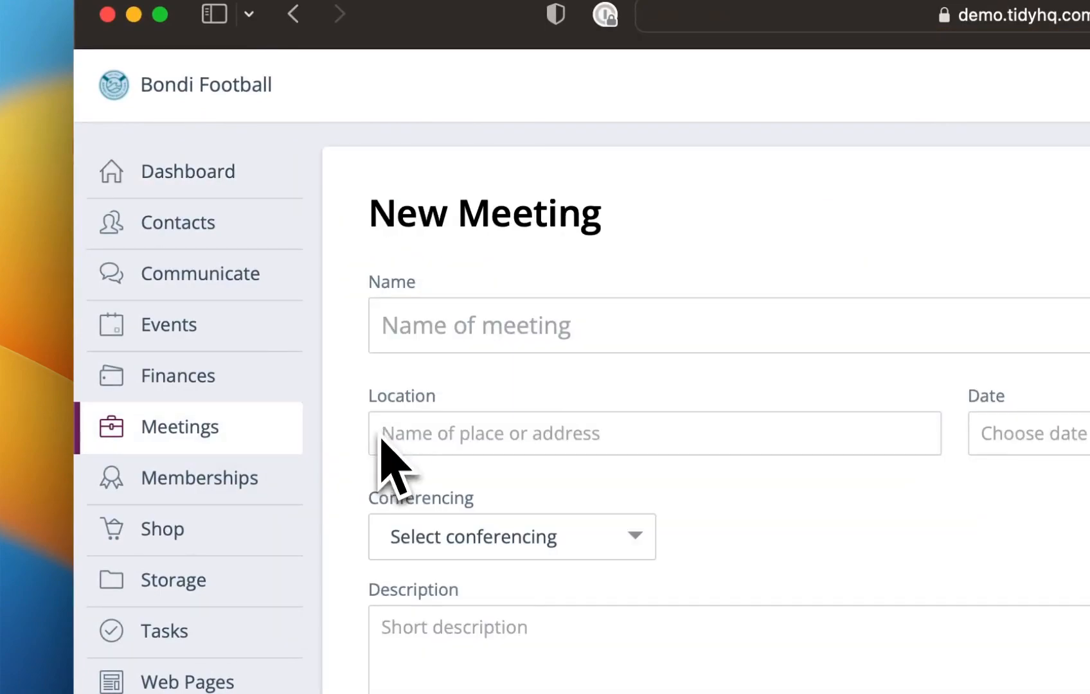
click(496, 325)
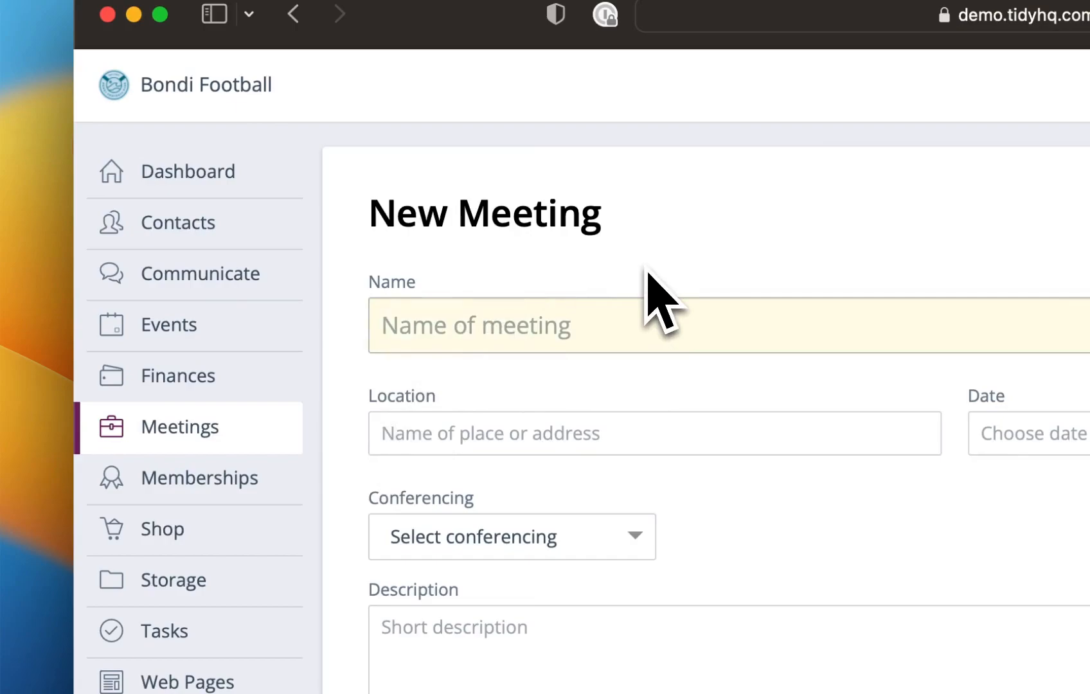
text(Committee )
text(Meet)
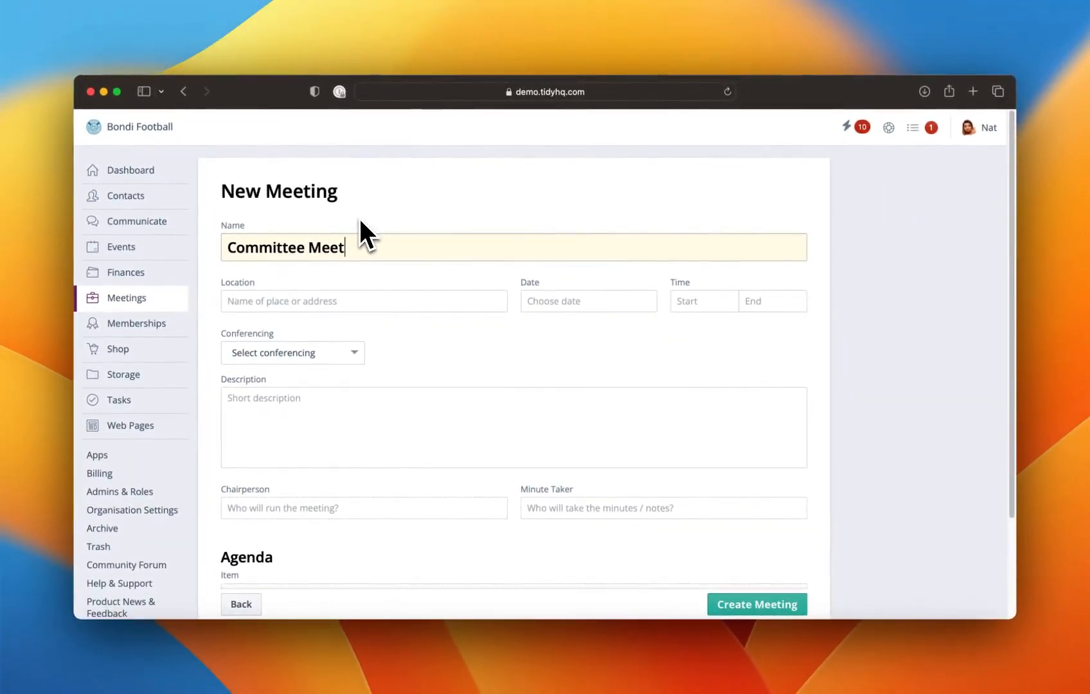
text(ing)
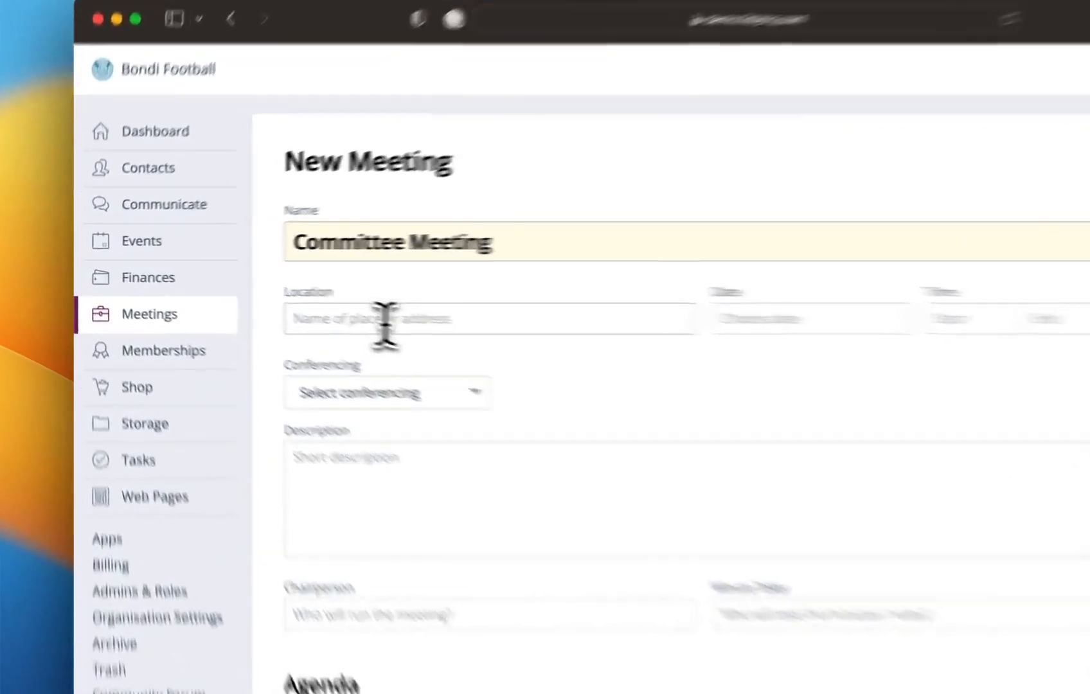
- Search for "sydney opera" as the meeting location, choose Sydney Opera House and save it with its map placement
click(291, 301)
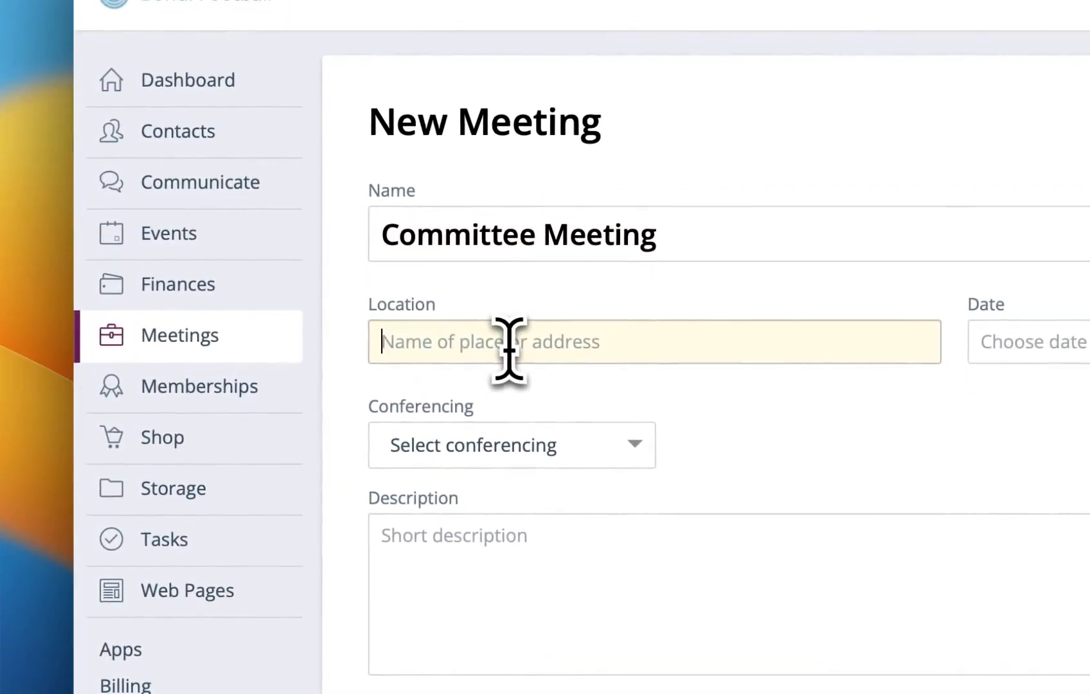
text(sydney)
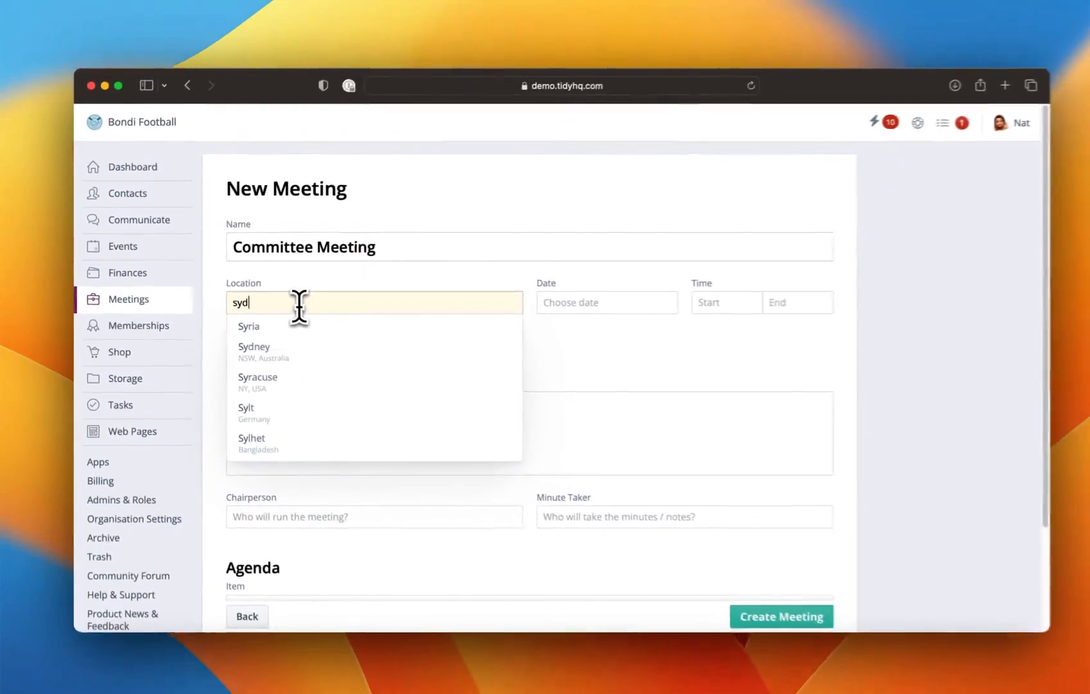
text( opera)
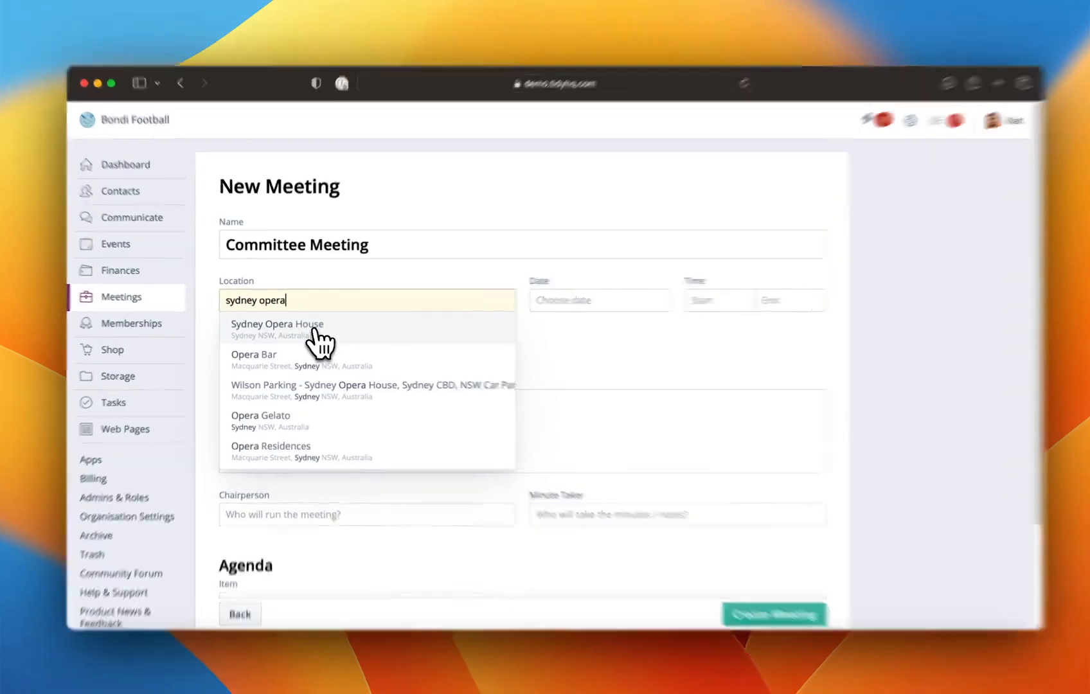
click(315, 334)
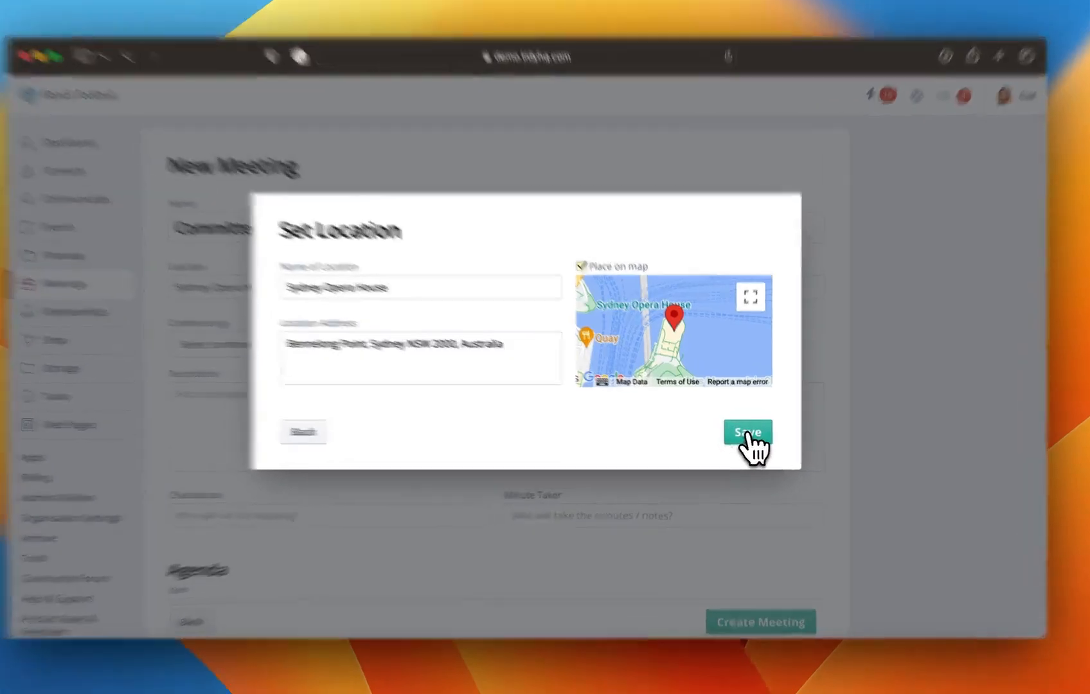
click(742, 435)
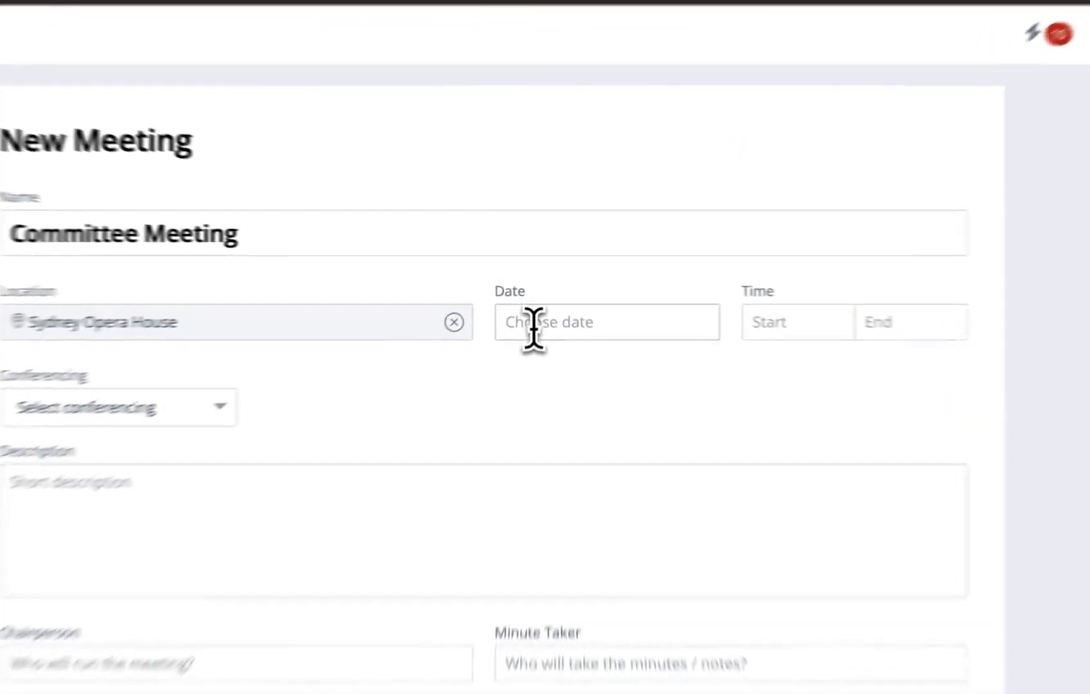
- Set the meeting date to Mon, 24 Jul 2023, starting at 07:15 pm and ending at 08:15 pm
click(544, 302)
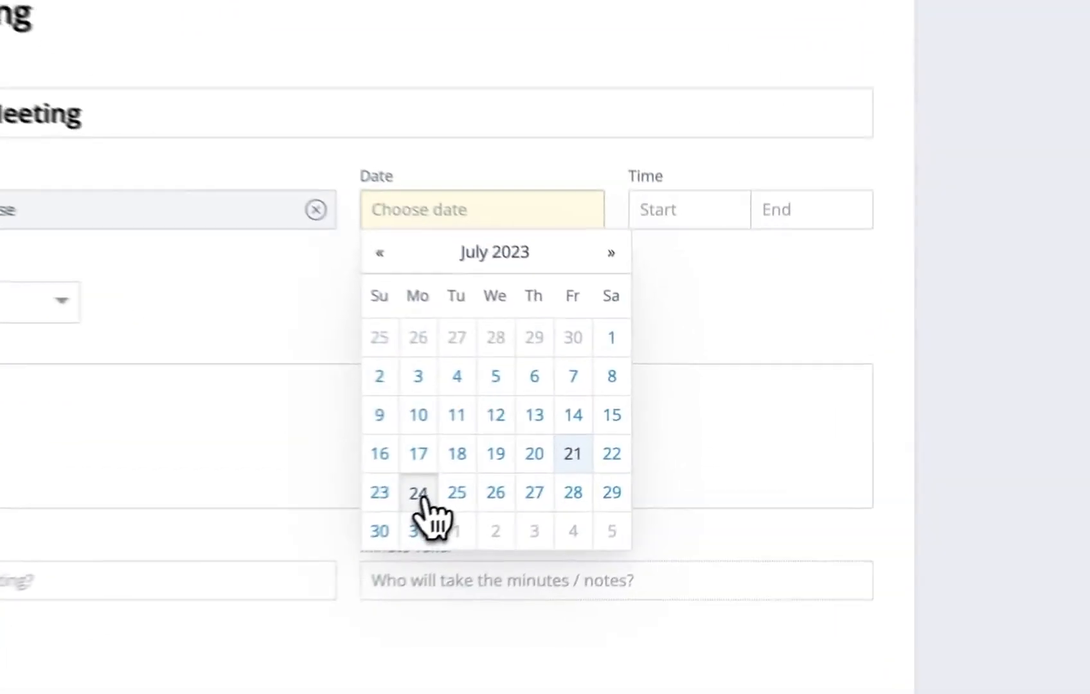
click(552, 459)
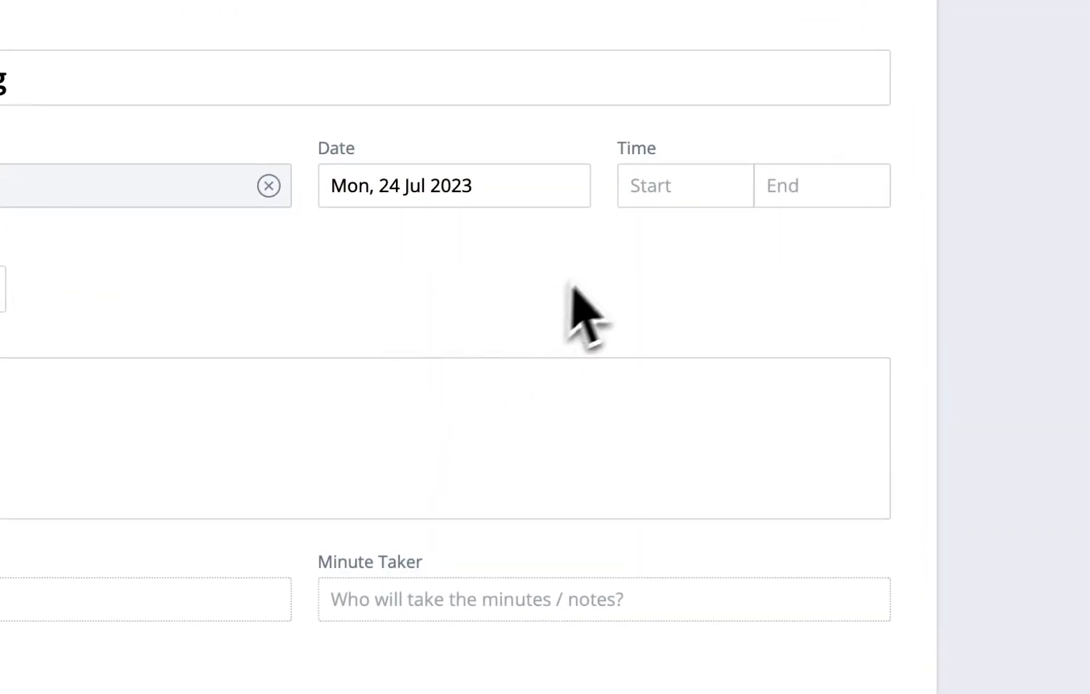
click(673, 192)
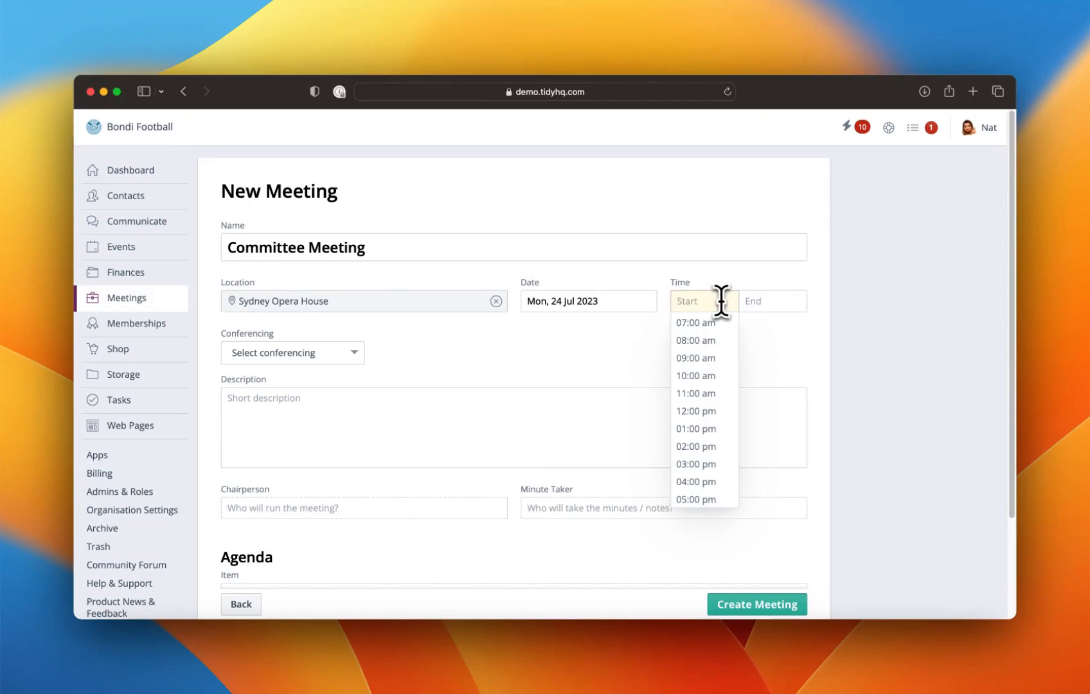
text(7.1)
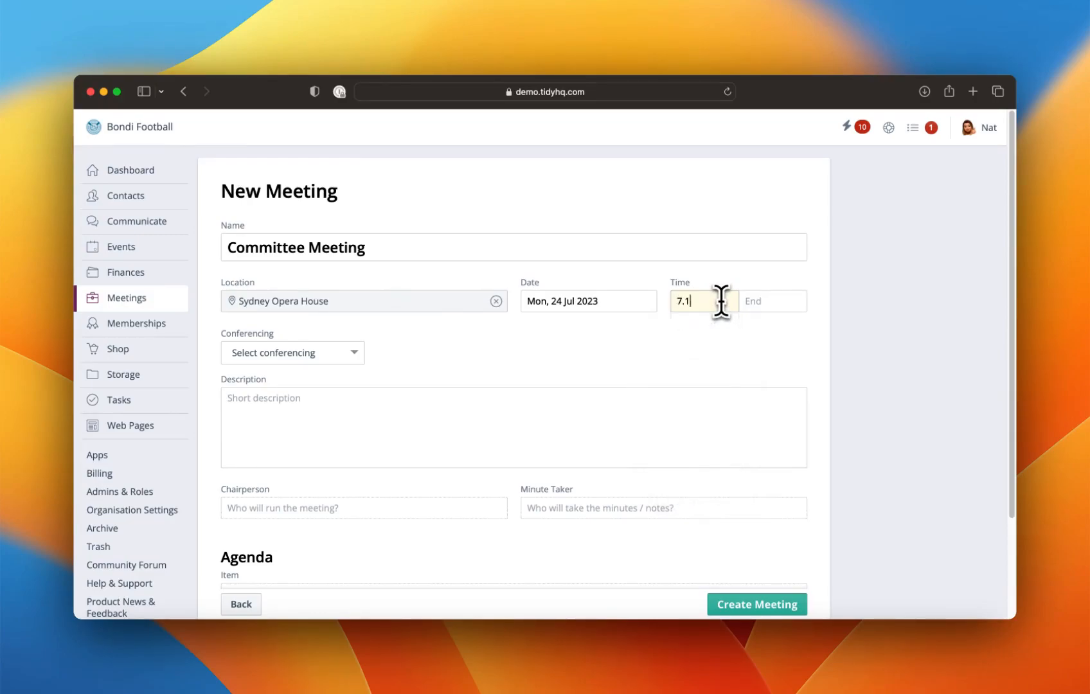
text(5pm)
click(751, 301)
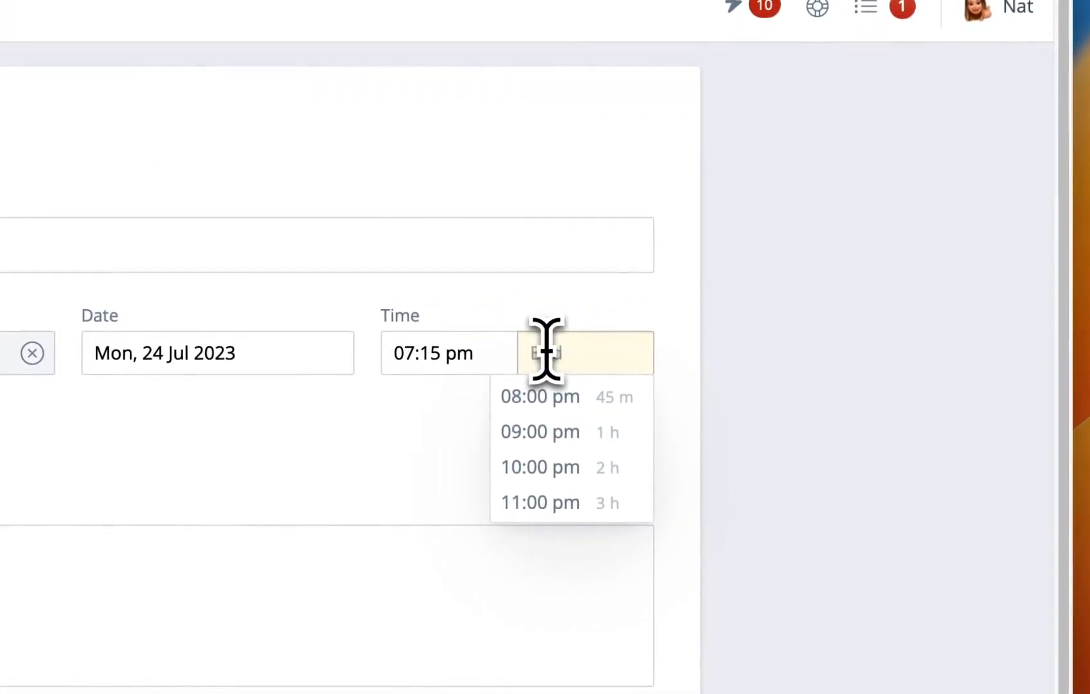
text(8.15p)
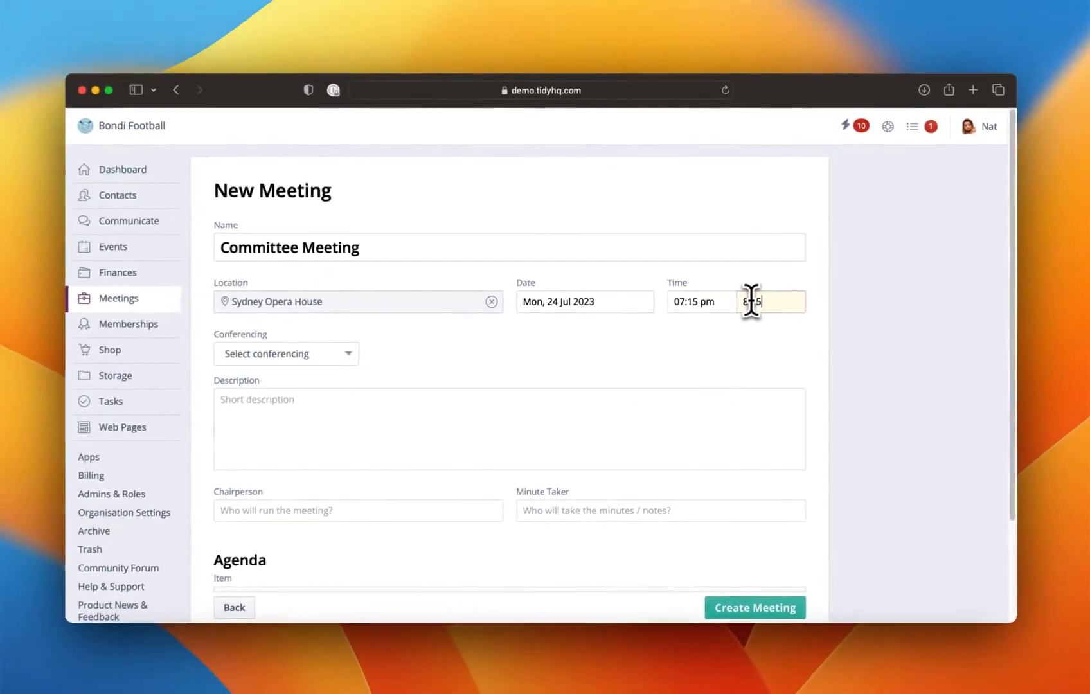
text(m)
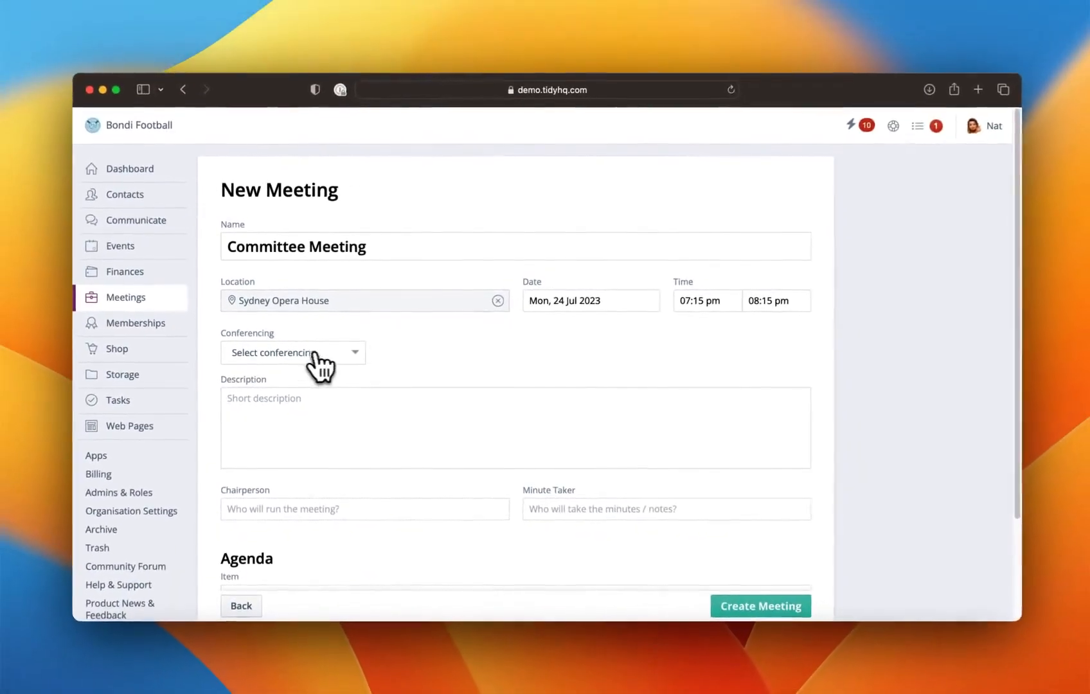
- Set conferencing to Zoom and enter the description "This will be our July Committee Meeting. Please come along!"
click(356, 355)
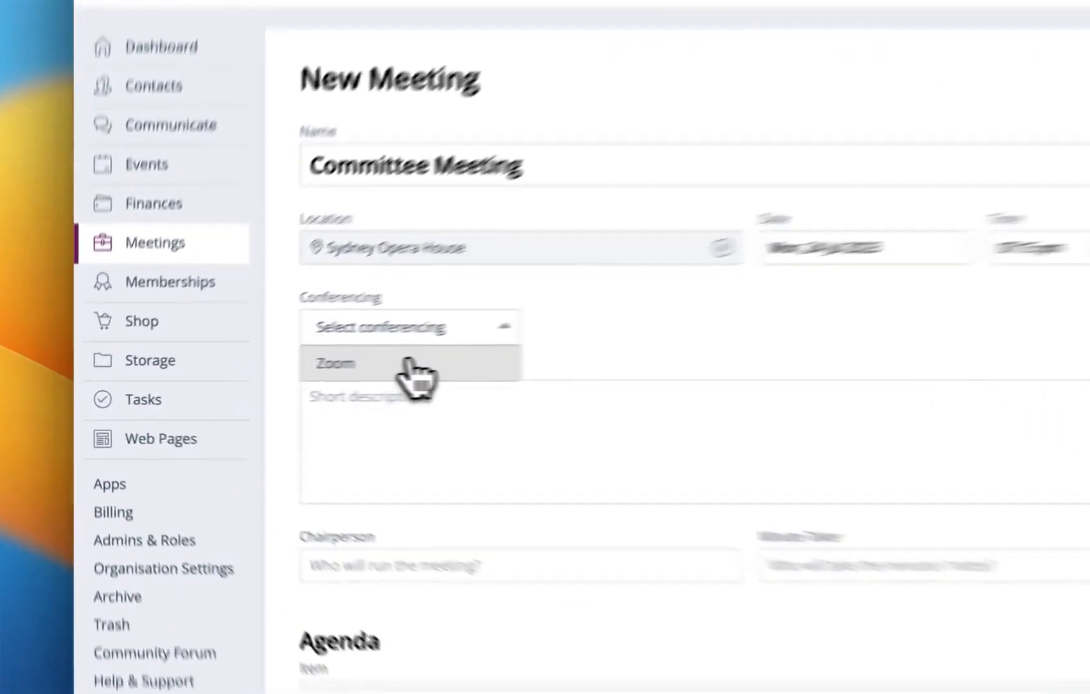
click(409, 363)
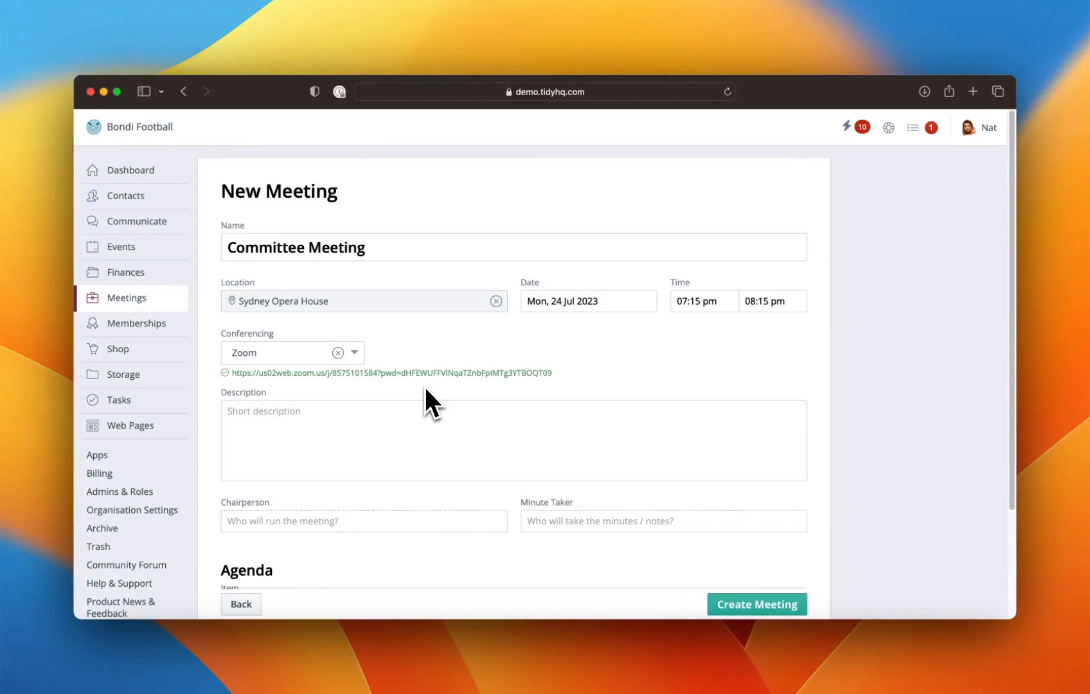
scroll(426, 389, down, 1)
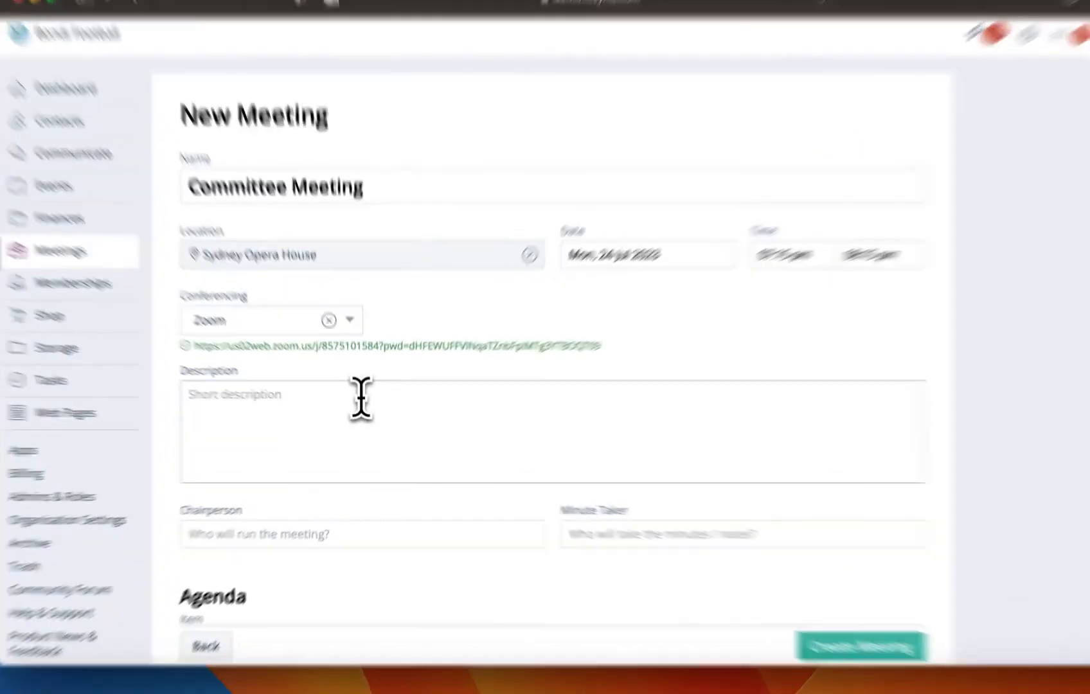
click(363, 409)
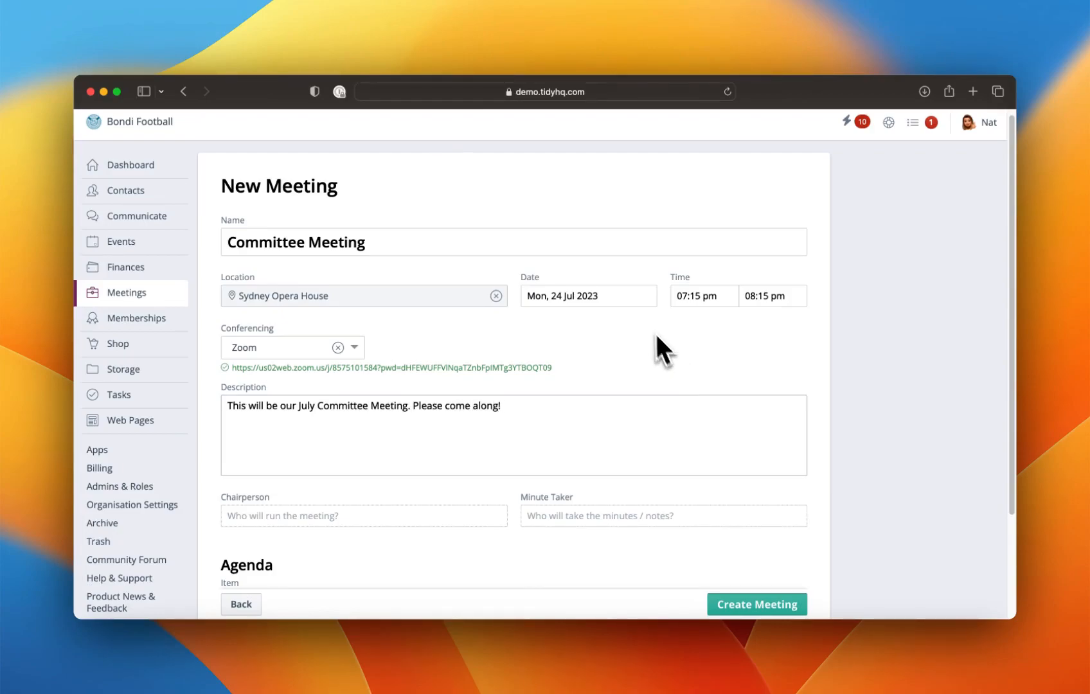
- Search for "presi" in the meeting's Chairperson field and assign the contact holding the President role
scroll(616, 345, down, 2)
scroll(610, 348, down, 3)
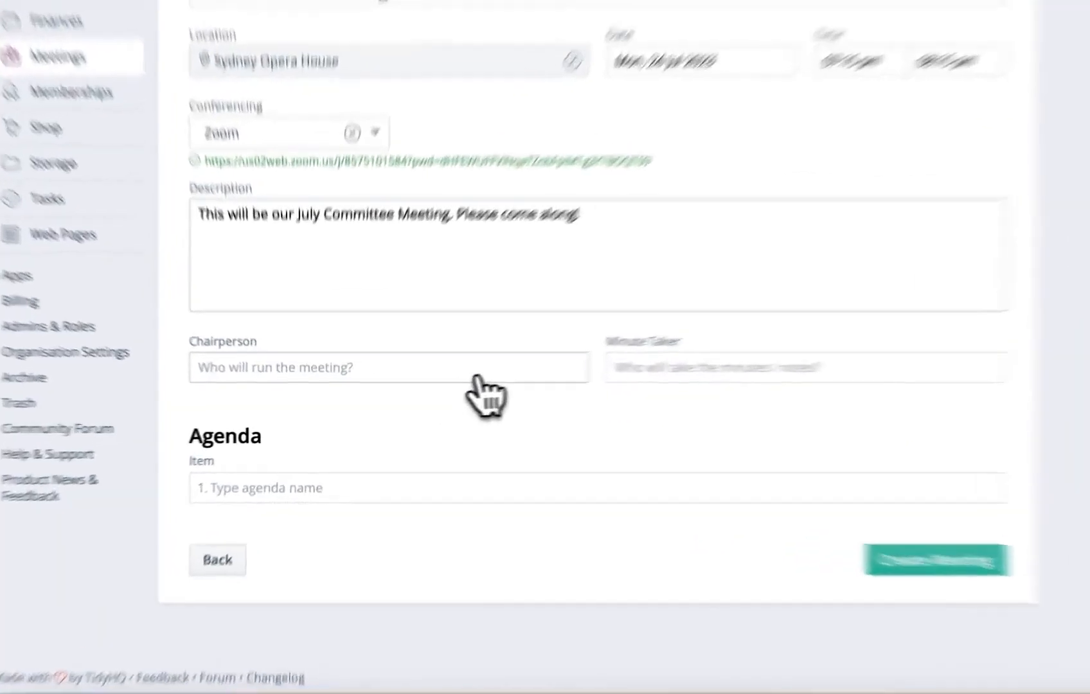
click(467, 374)
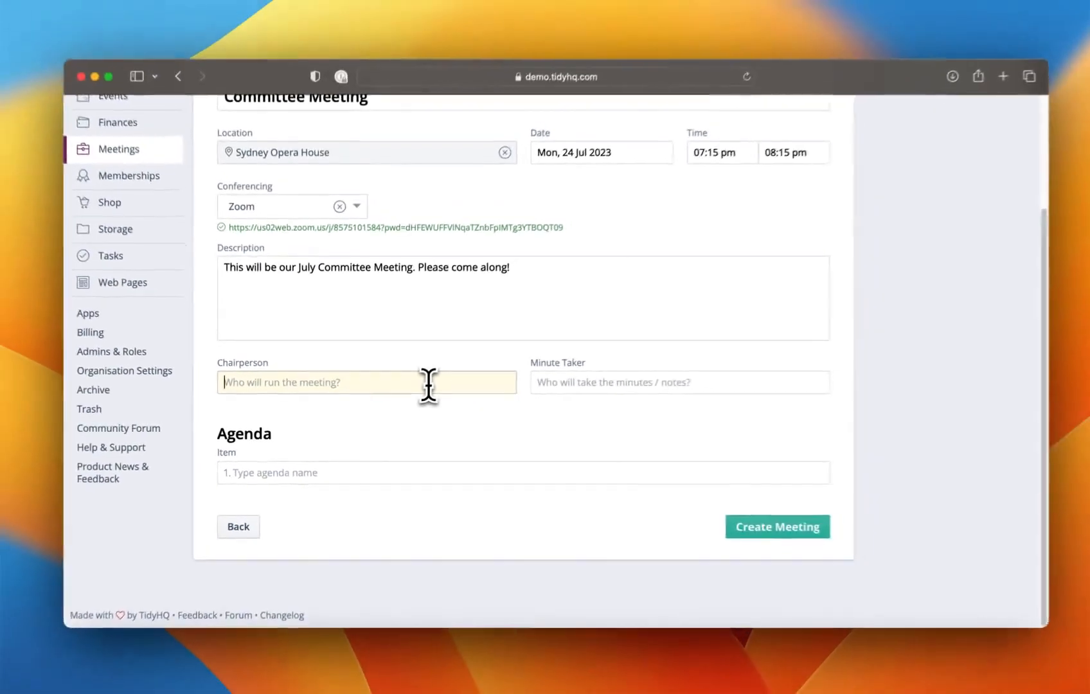
text(p)
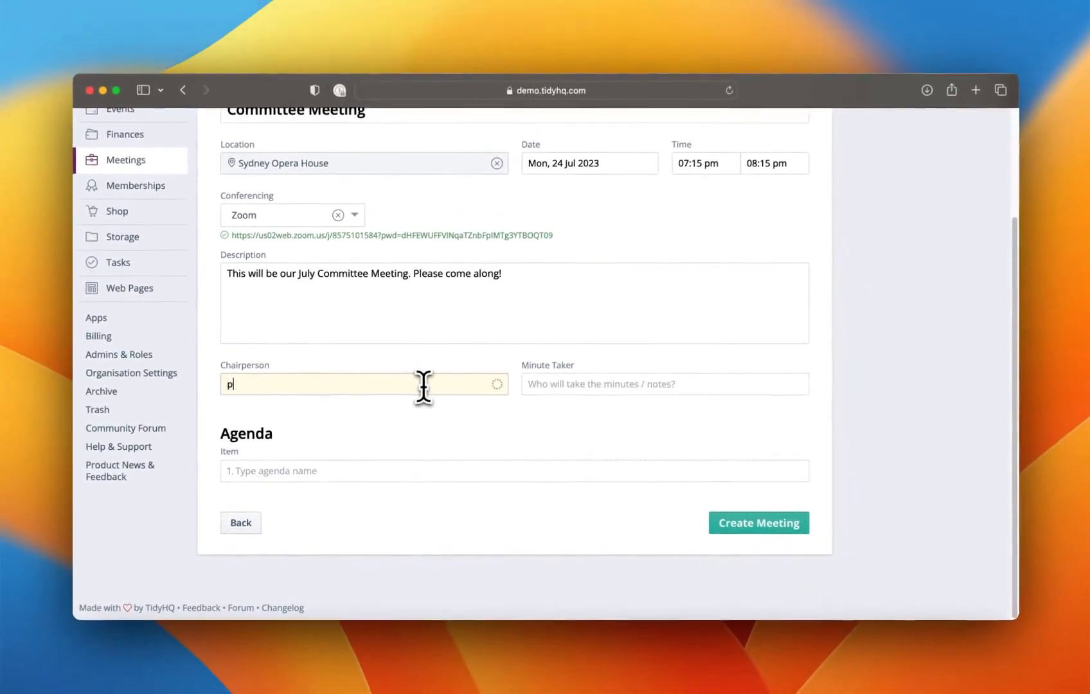
text(resi)
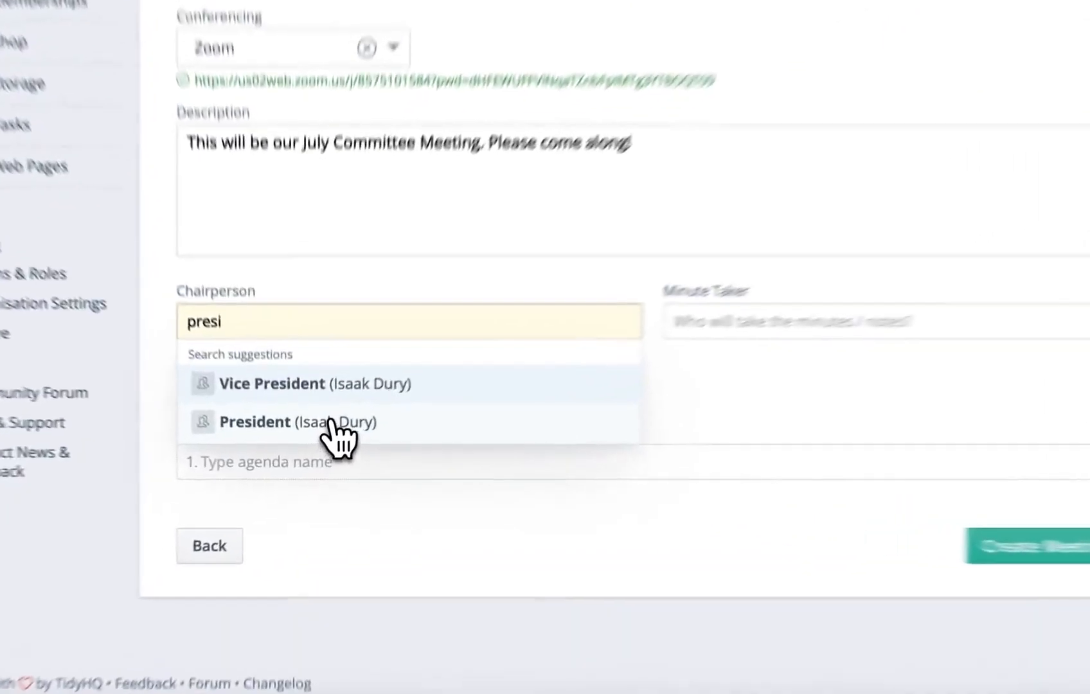
click(317, 446)
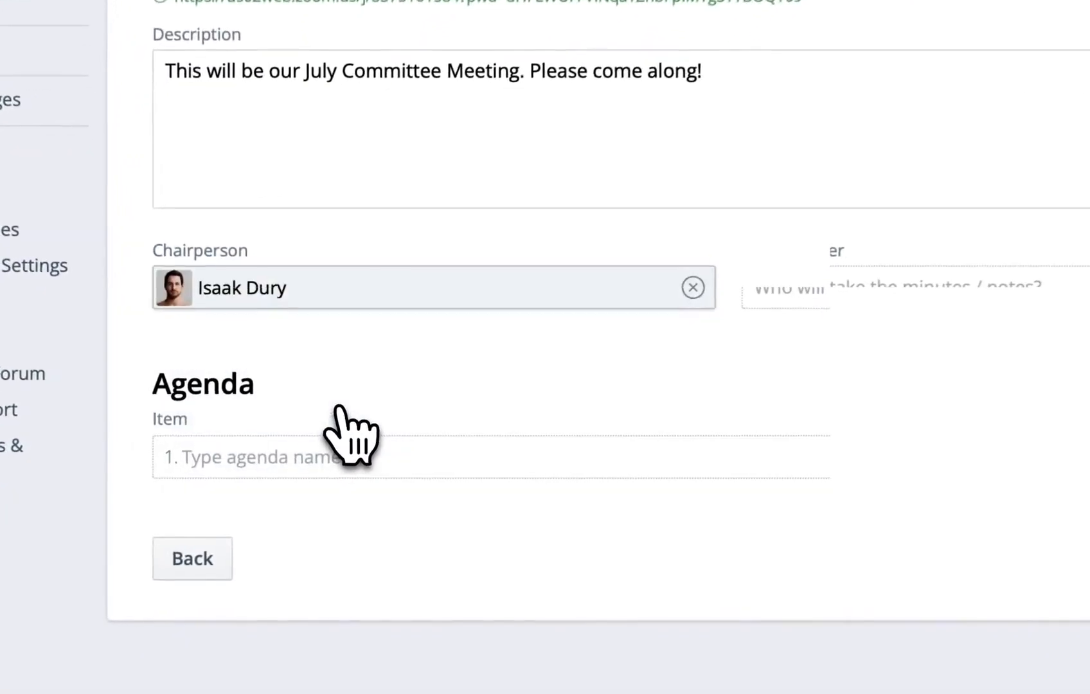
- Search for the minute taker by first name and assign the second suggested contact
click(906, 288)
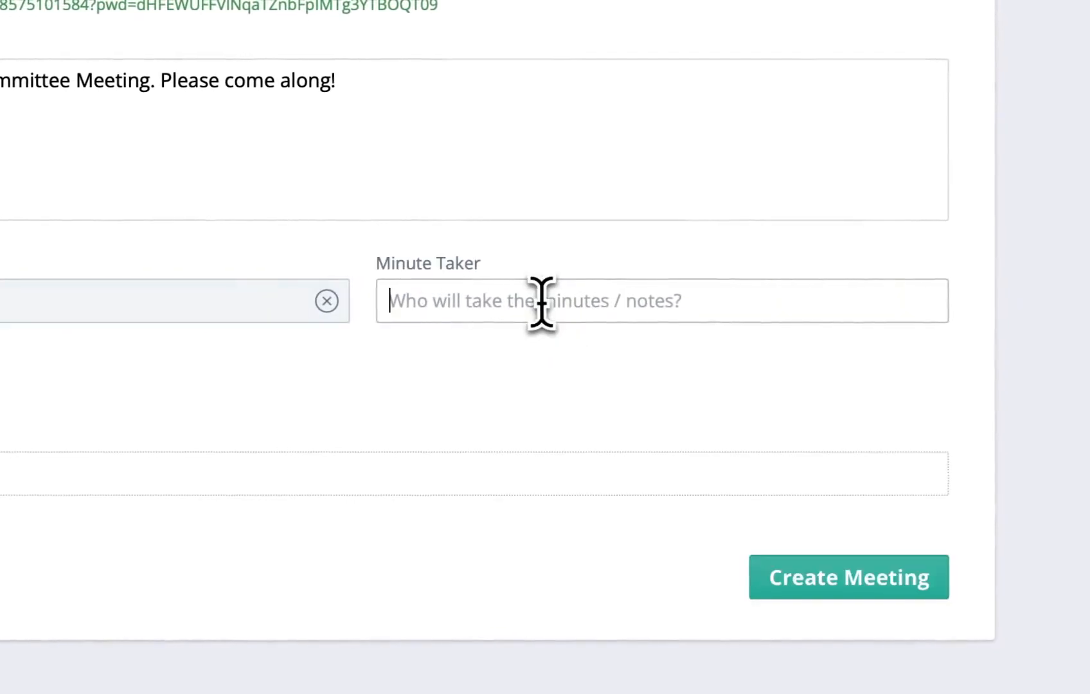
text(nat)
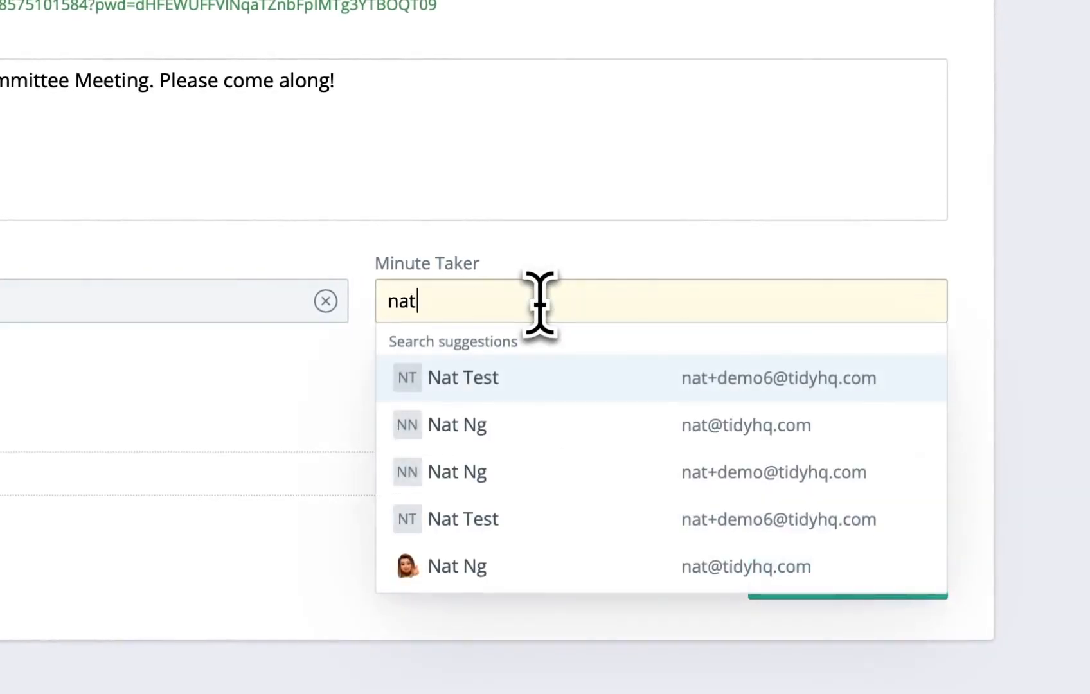
click(540, 429)
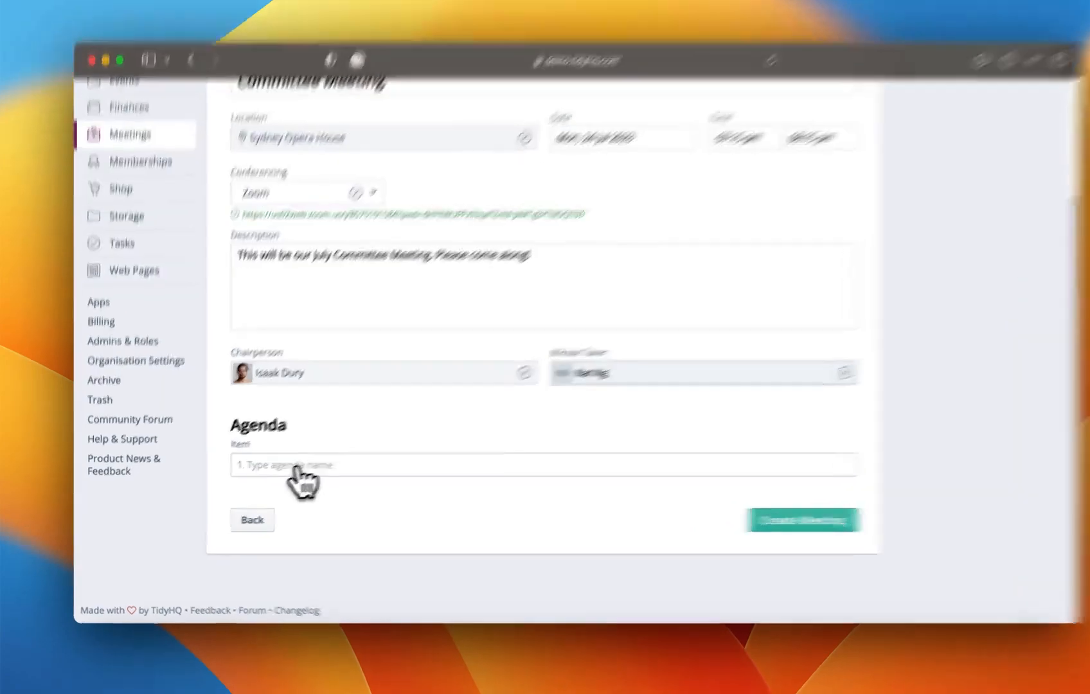
- Add four agenda items in order: "Welcome", "Presidents Report", "Treasurers Report" and "Committee Discussion"
click(283, 472)
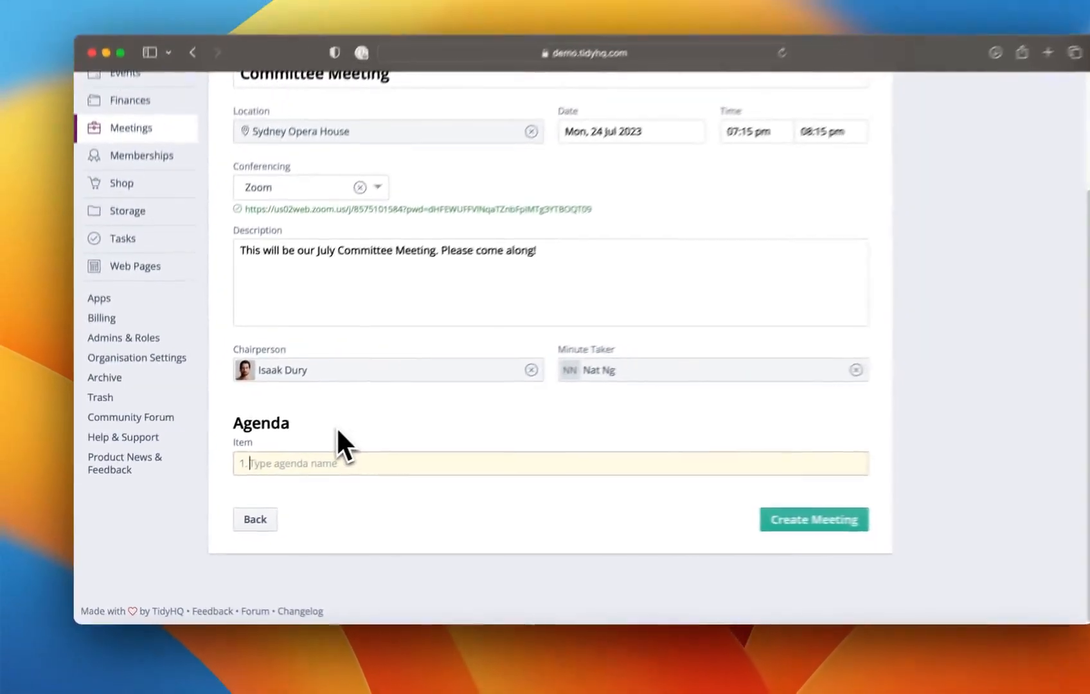
text(Welcome)
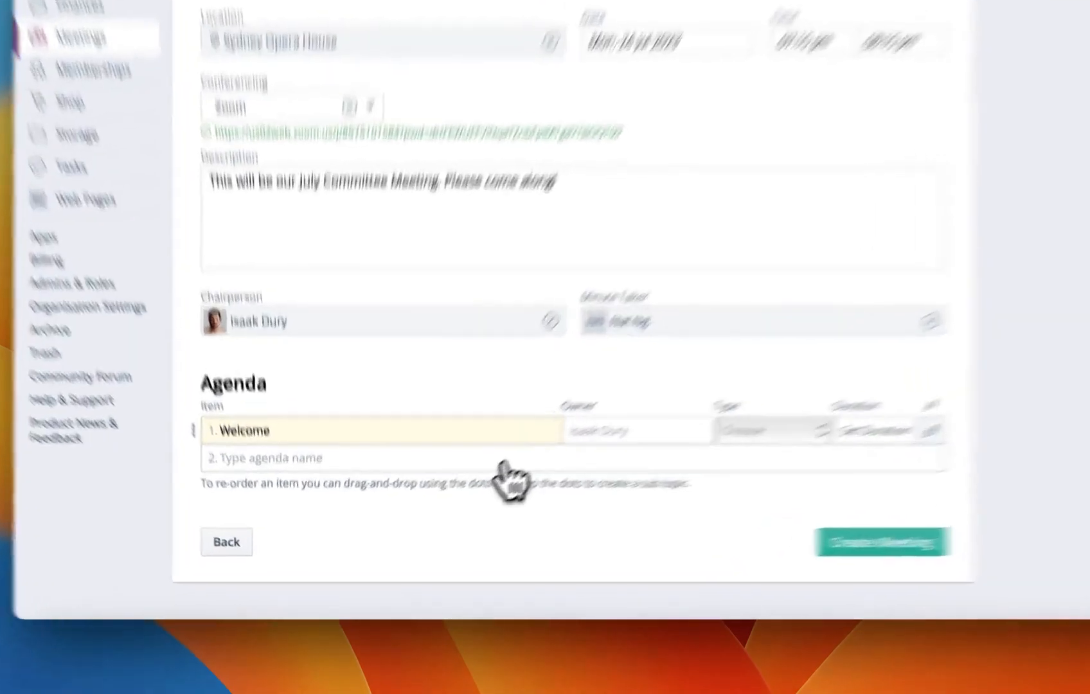
click(502, 459)
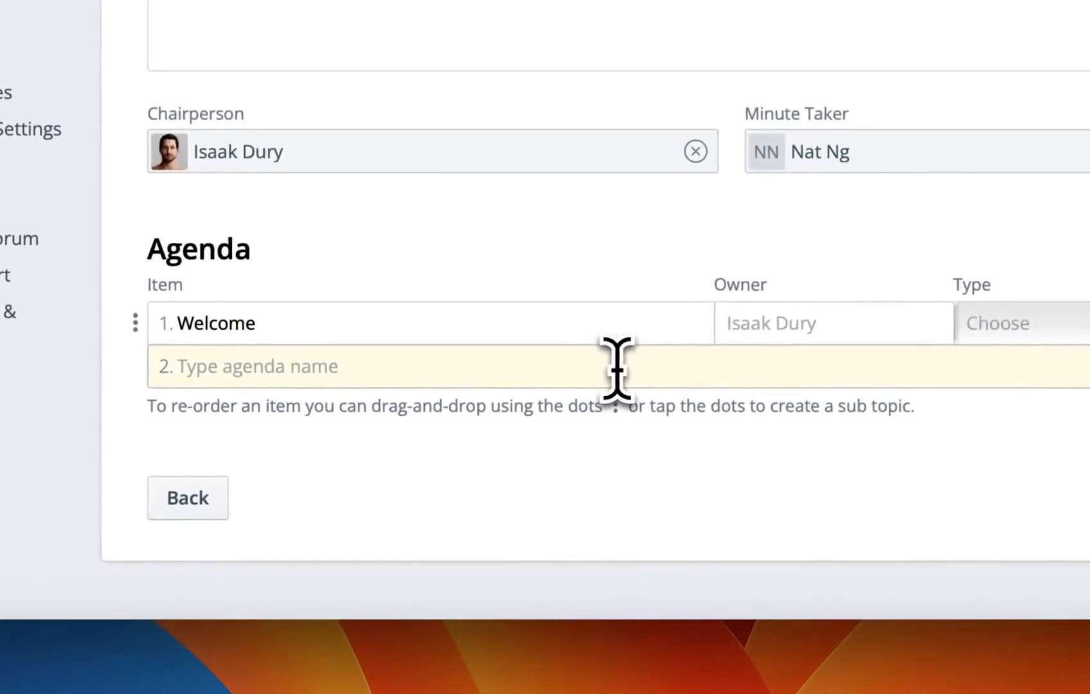
text(Presidents Report)
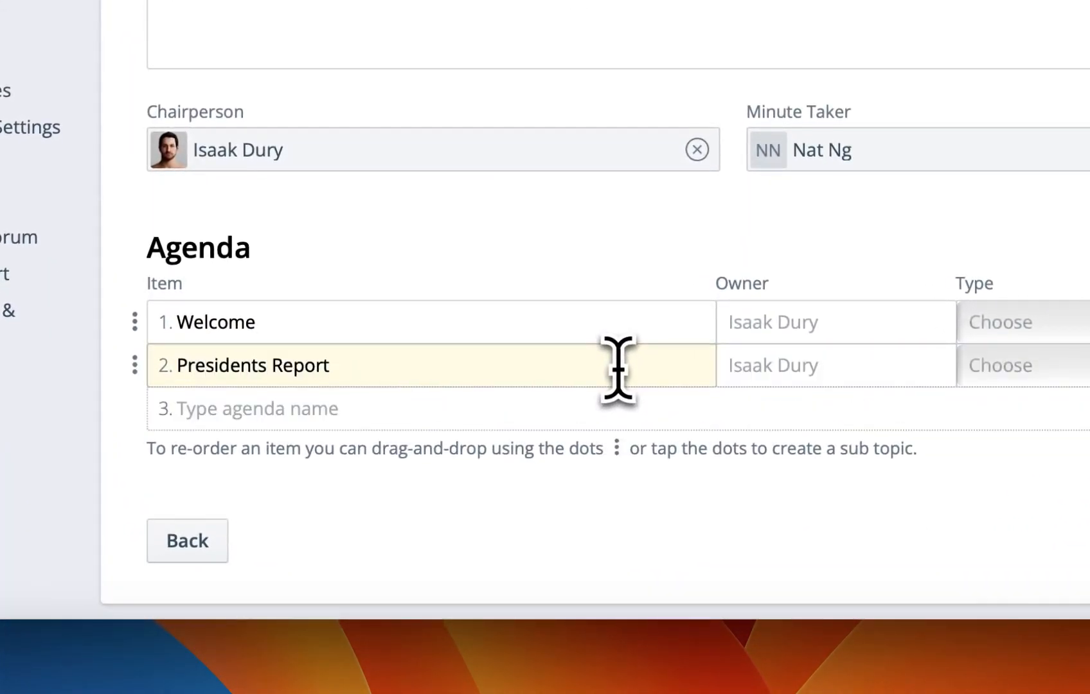
click(504, 409)
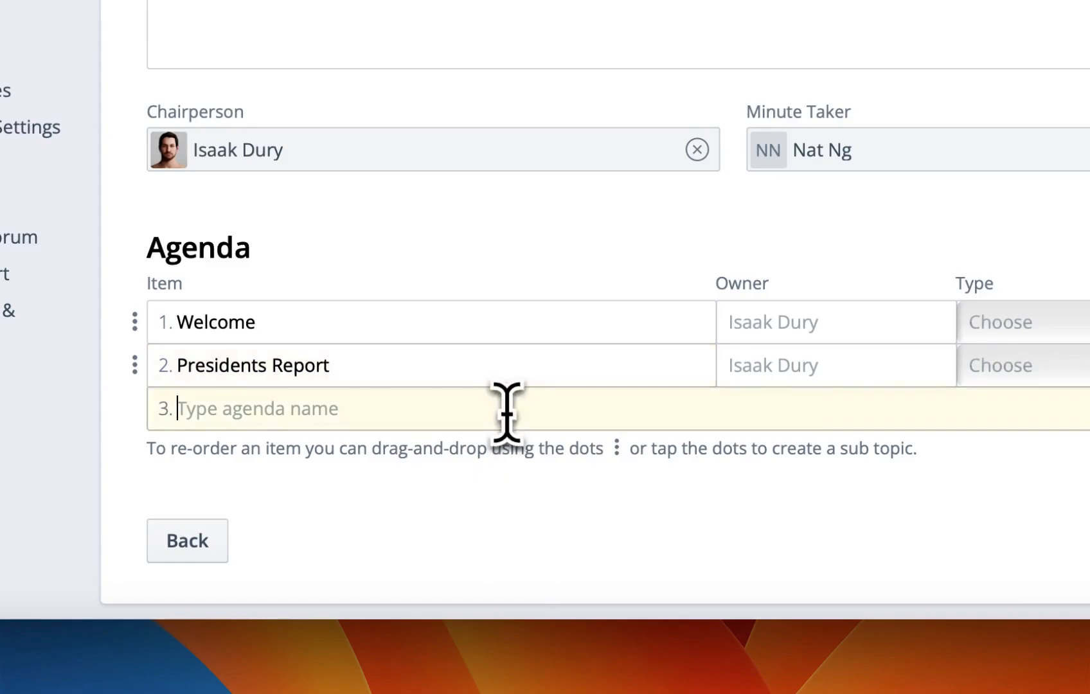
text(Treasurers Report)
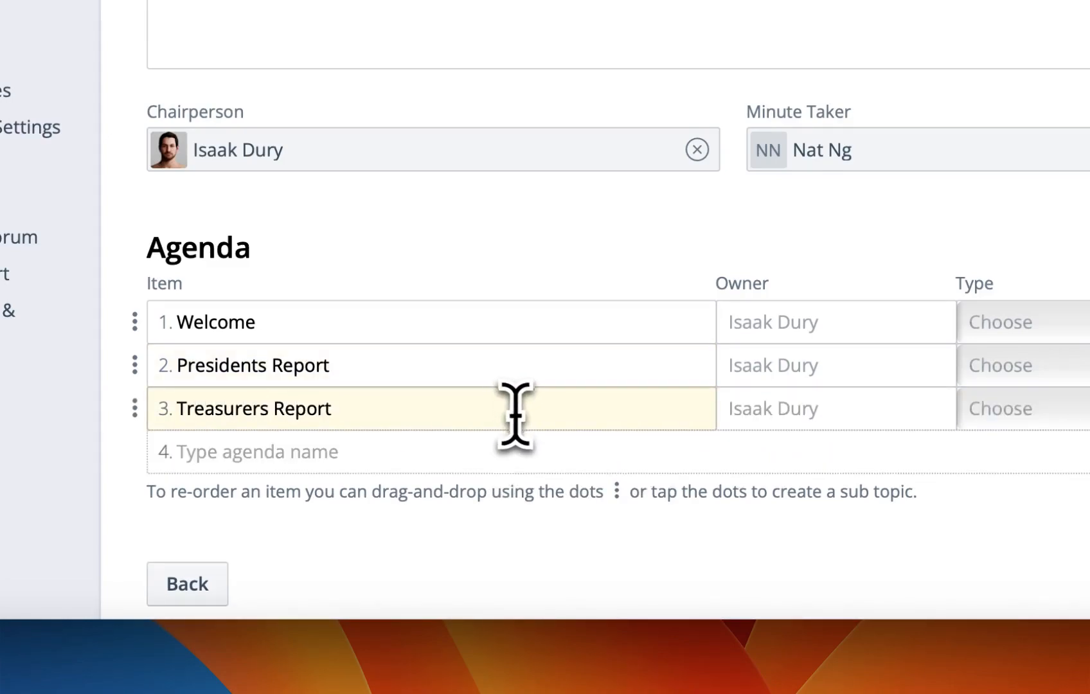
click(471, 449)
text(Committee Discussion)
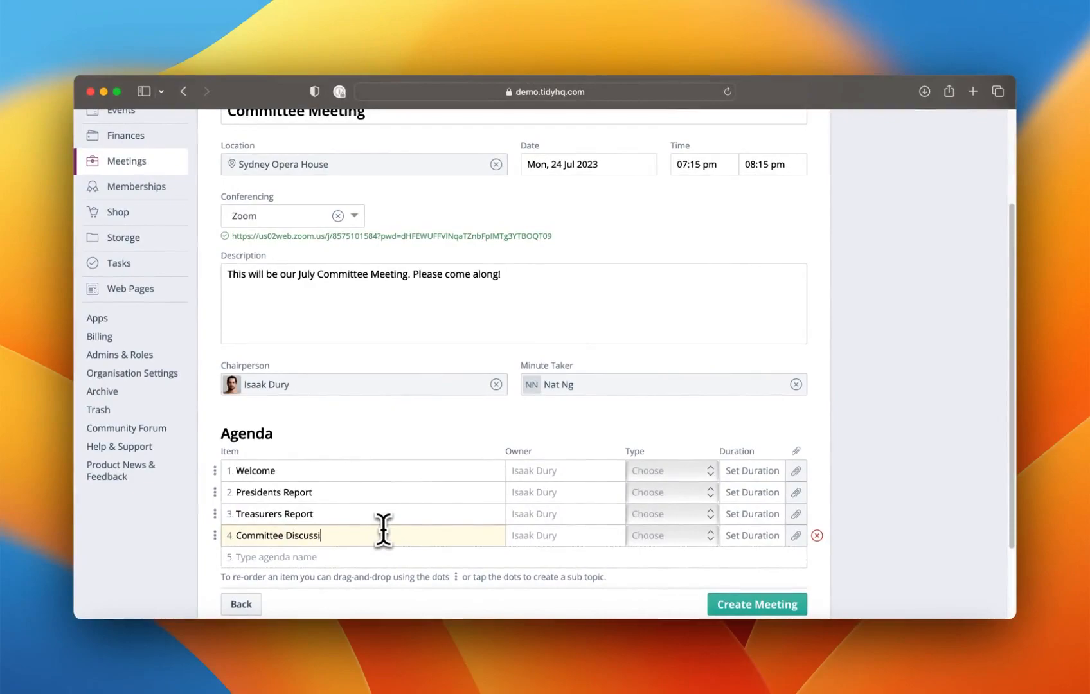
- Add "Meeting closed" as the fifth agenda item
click(378, 557)
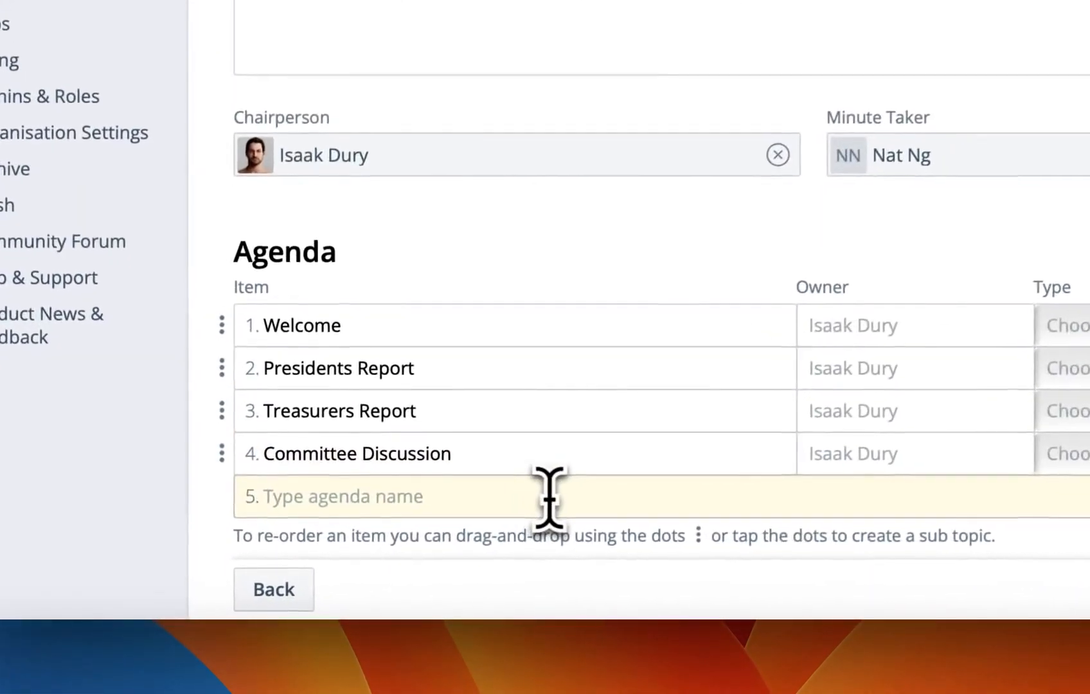
text(Meeting clos)
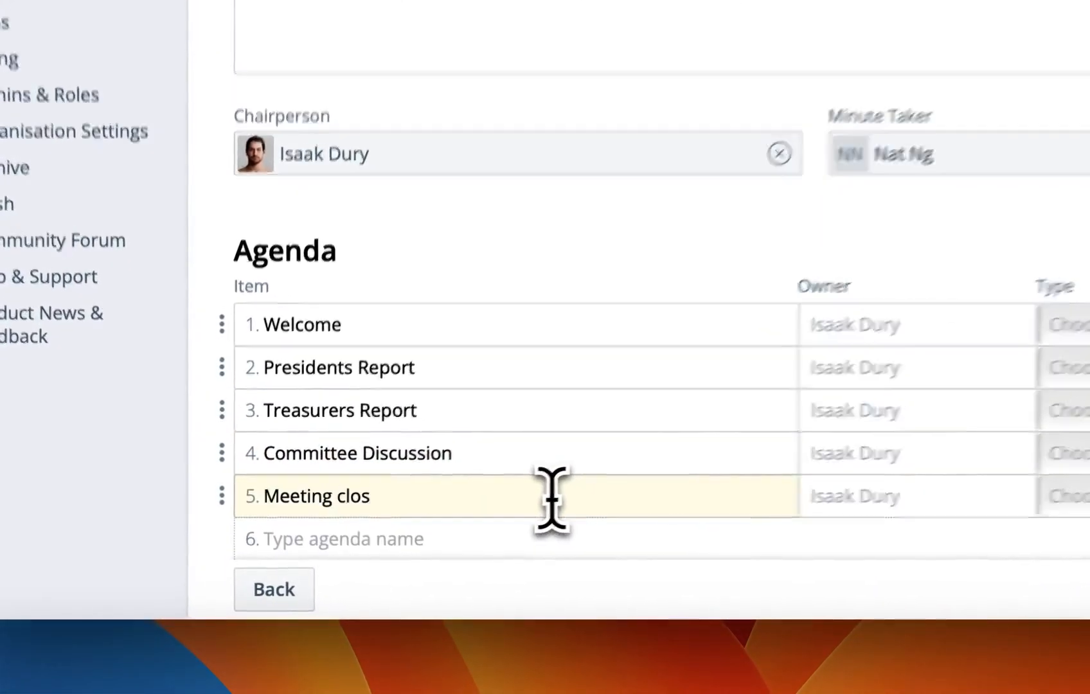
text(ed)
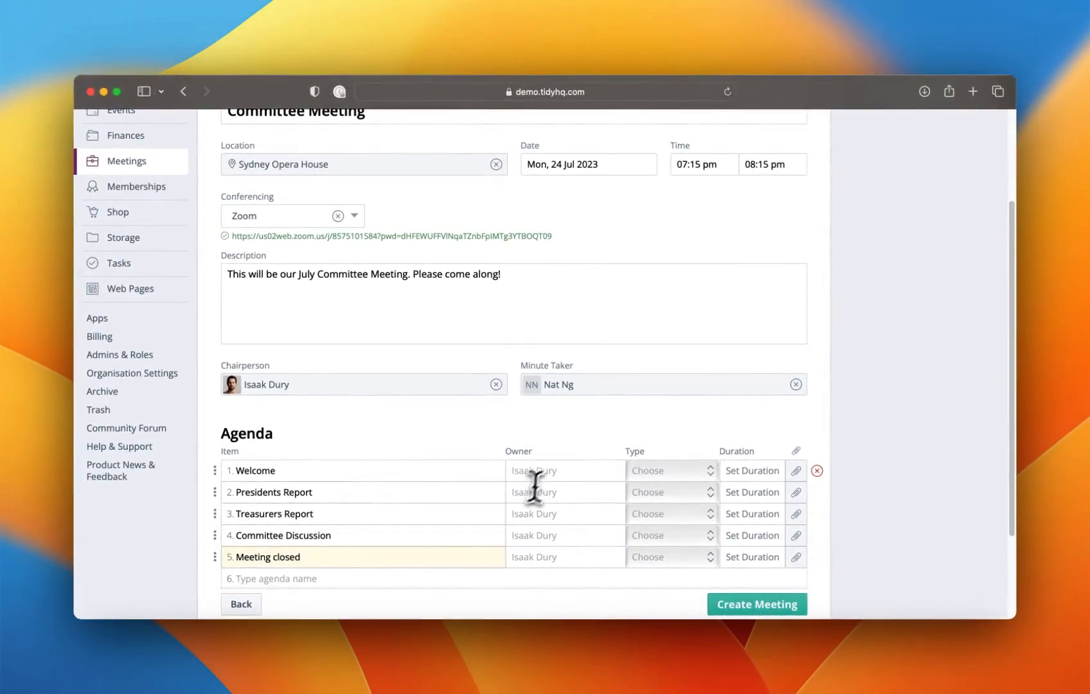
- Search for "pres" as the owner of the Presidents Report agenda item and assign the contact holding the President role
scroll(565, 472, down, 1)
scroll(567, 472, down, 1)
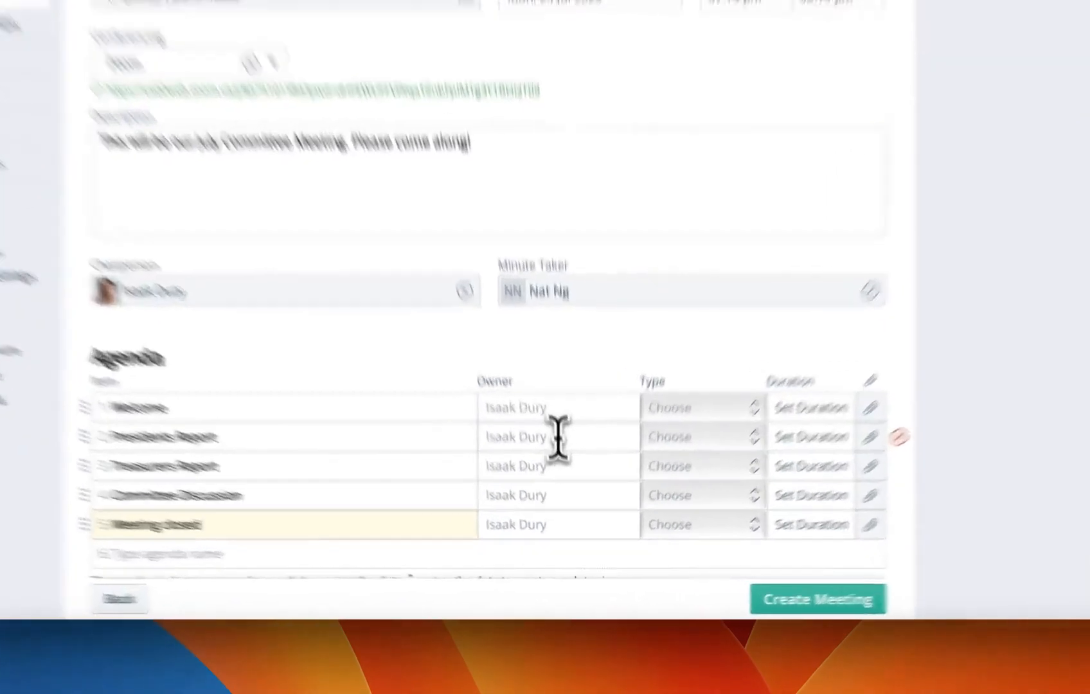
click(566, 483)
text(pres)
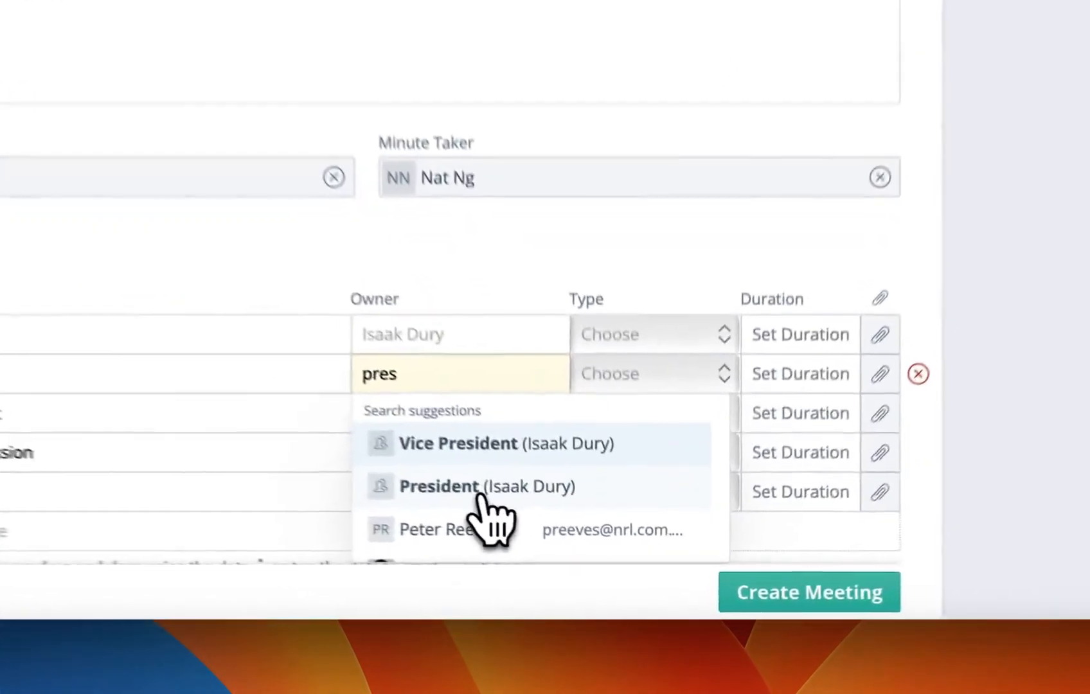
click(578, 547)
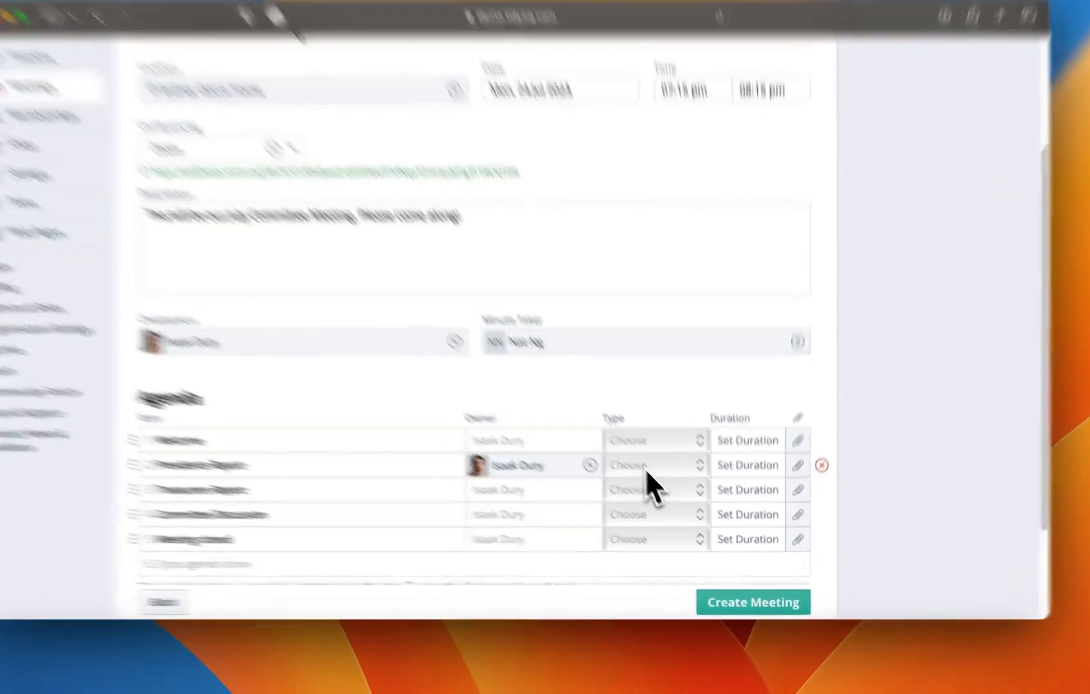
- Set the Presidents Report agenda item's type to For Noting and its duration to 7 min
click(662, 485)
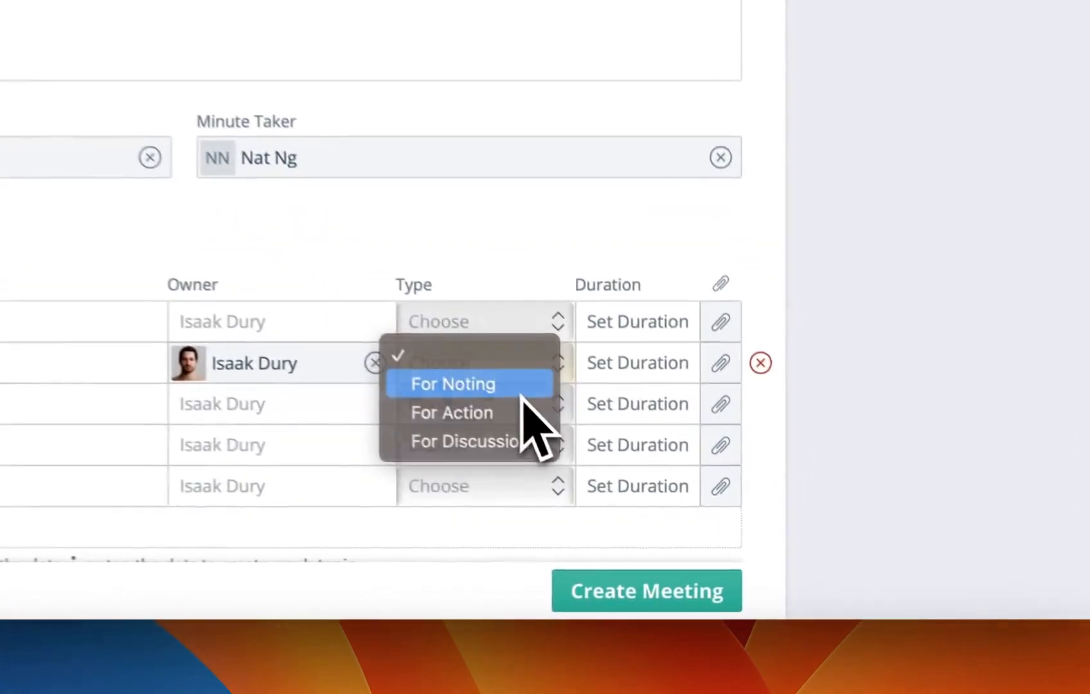
click(691, 501)
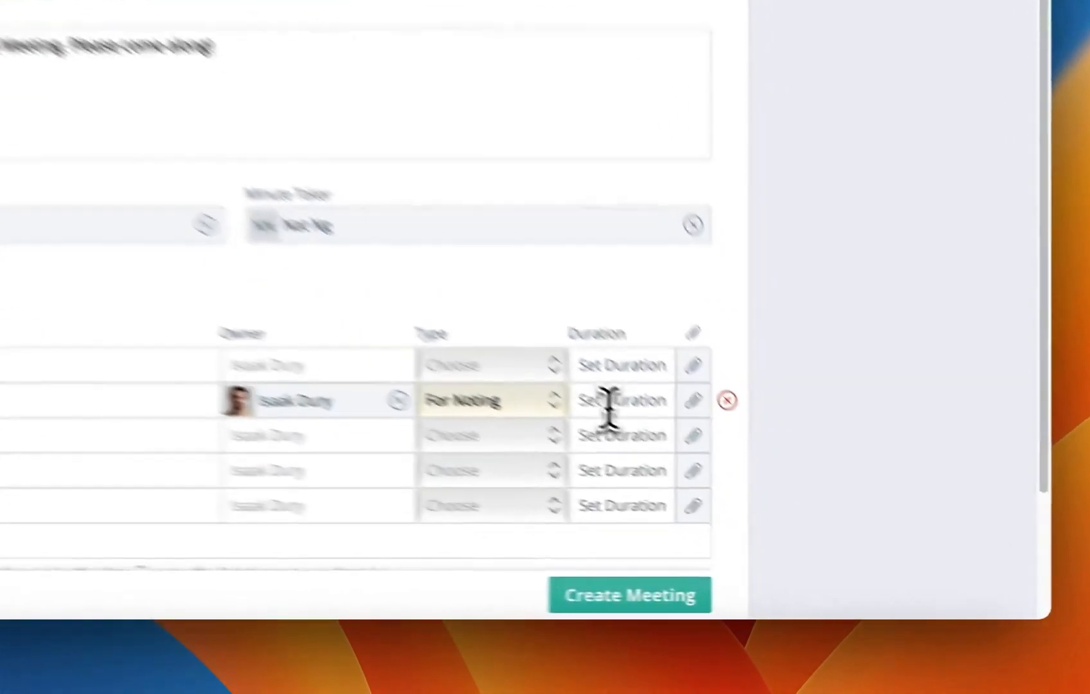
click(743, 485)
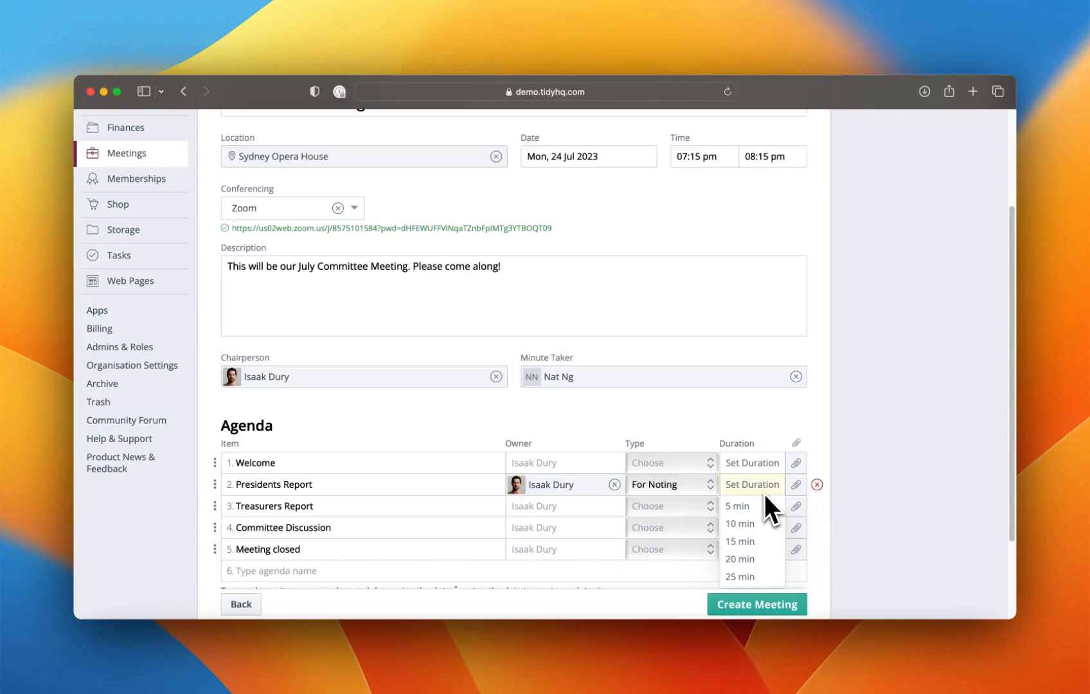
text(7)
key(Return)
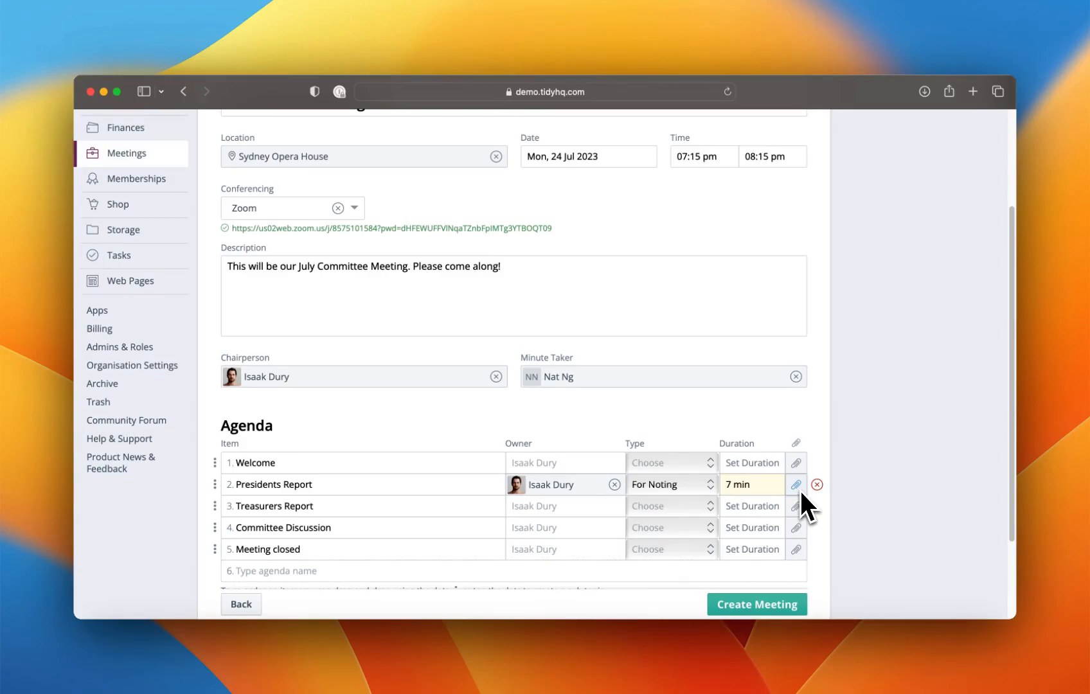
- Add an agenda item named "Event #1" and move it above "Meeting closed"
scroll(800, 491, down, 1)
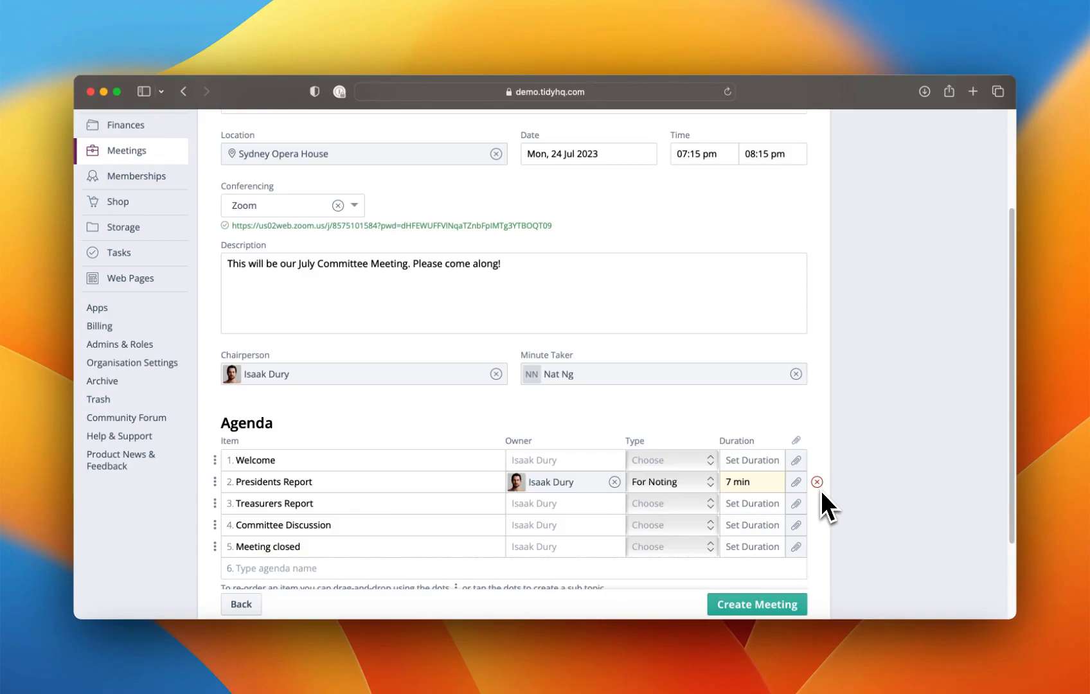
scroll(432, 456, down, 1)
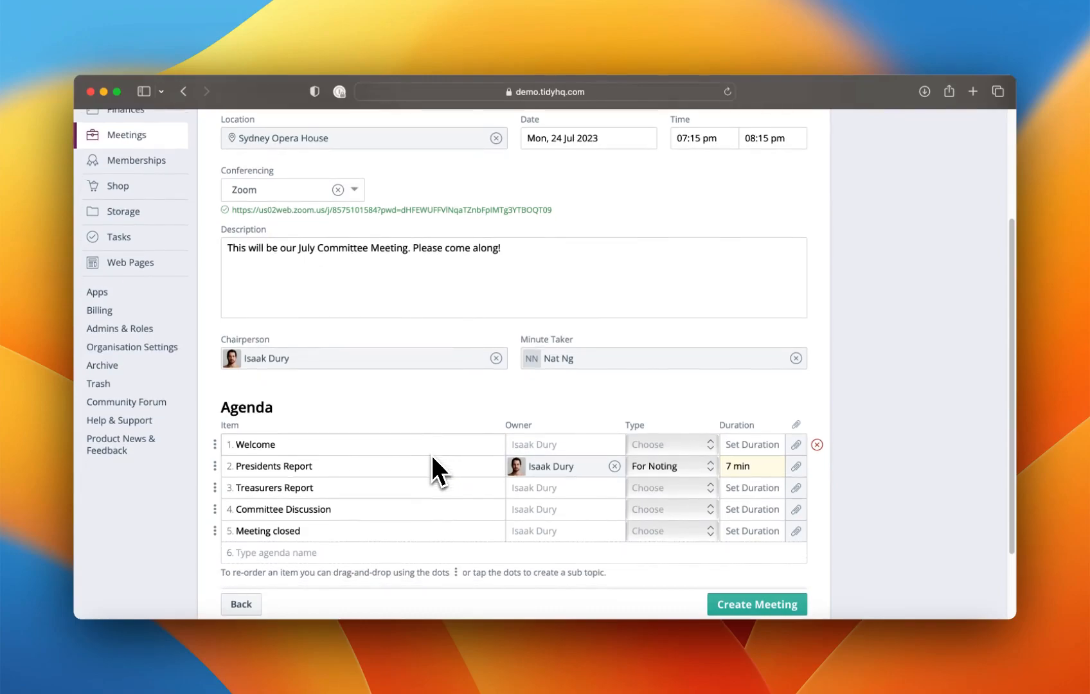
scroll(341, 514, down, 1)
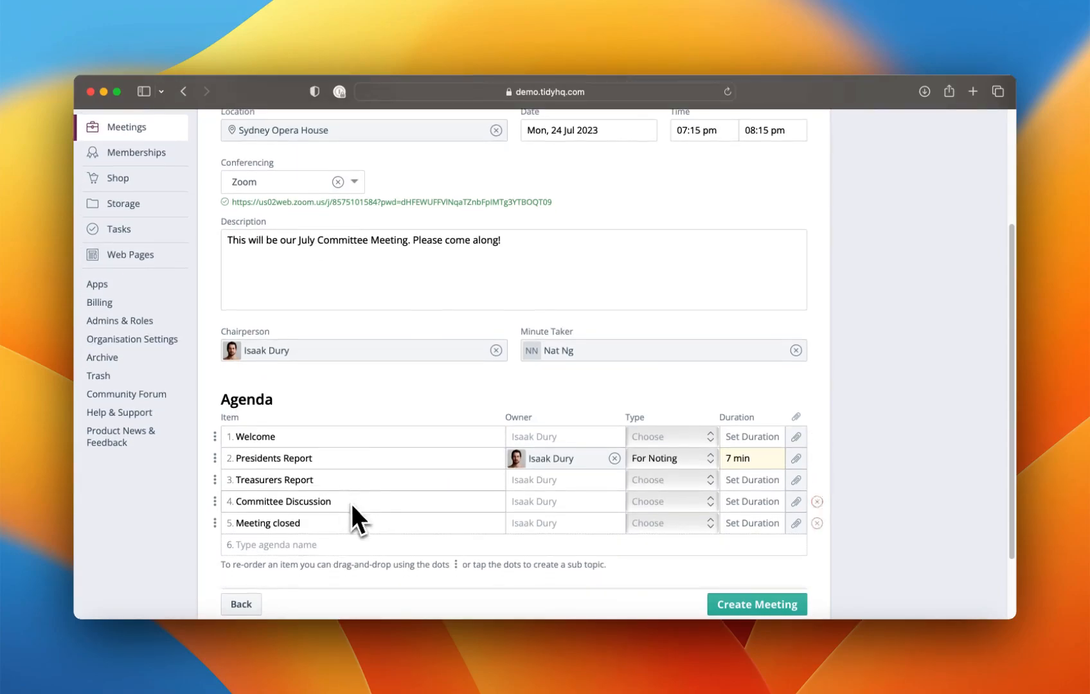
click(332, 546)
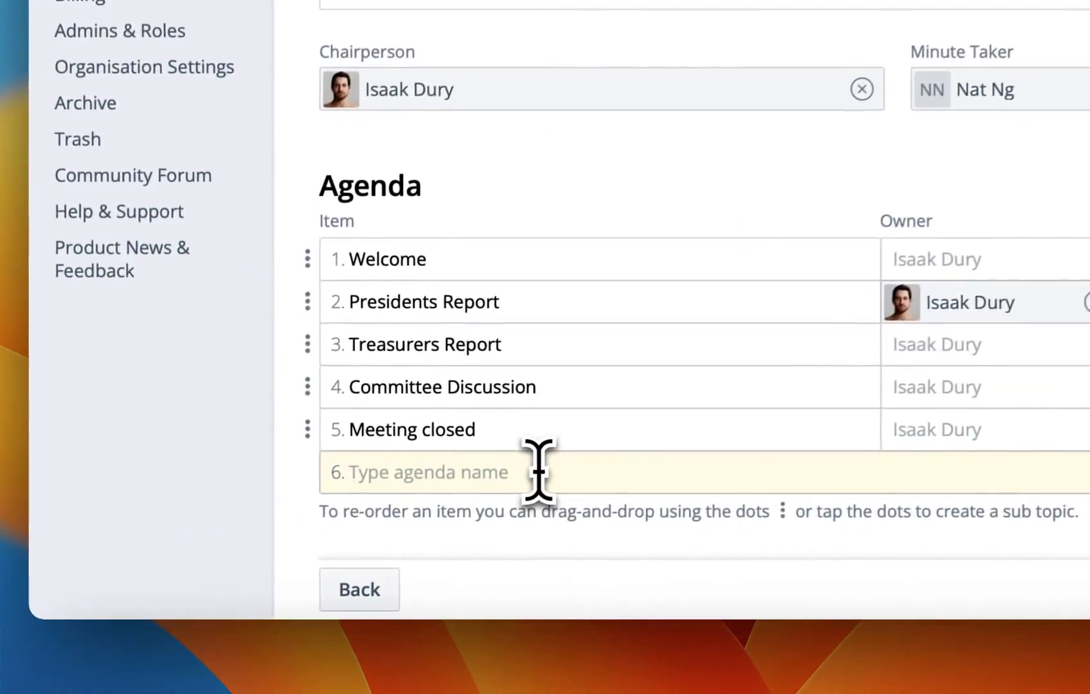
text(Event)
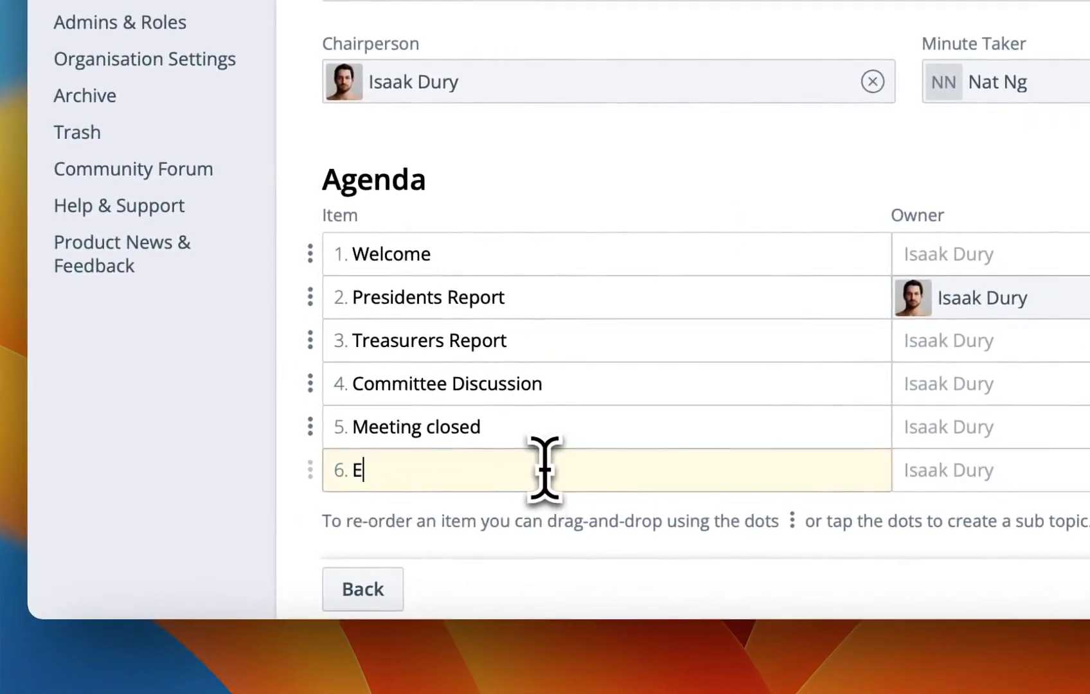
text( #1)
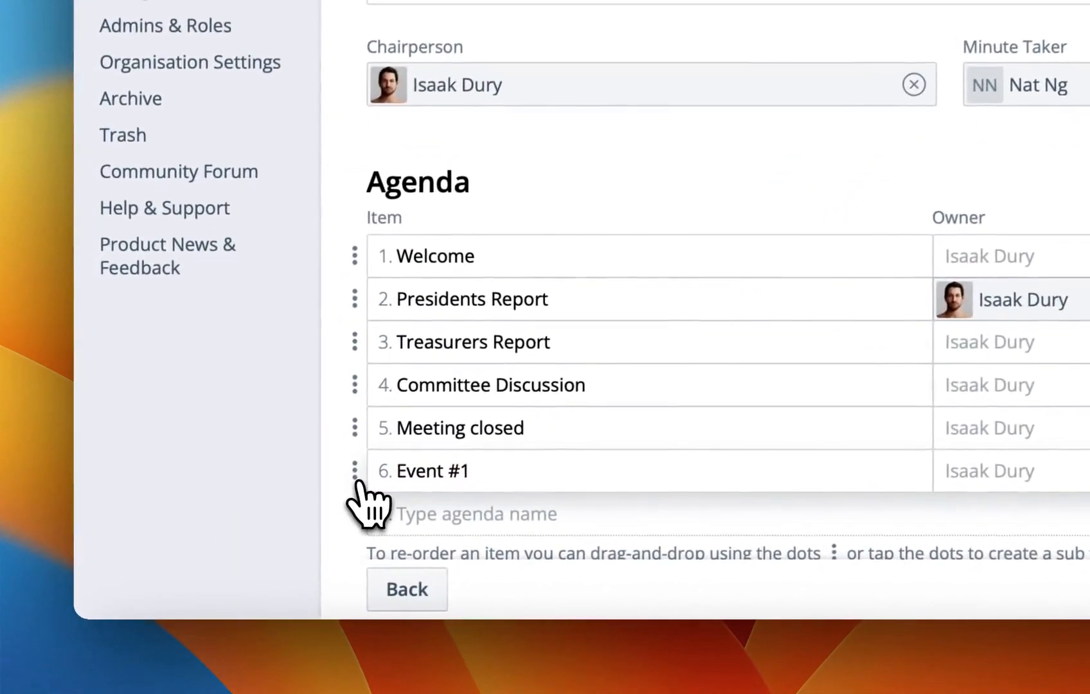
drag(358, 482, 356, 433)
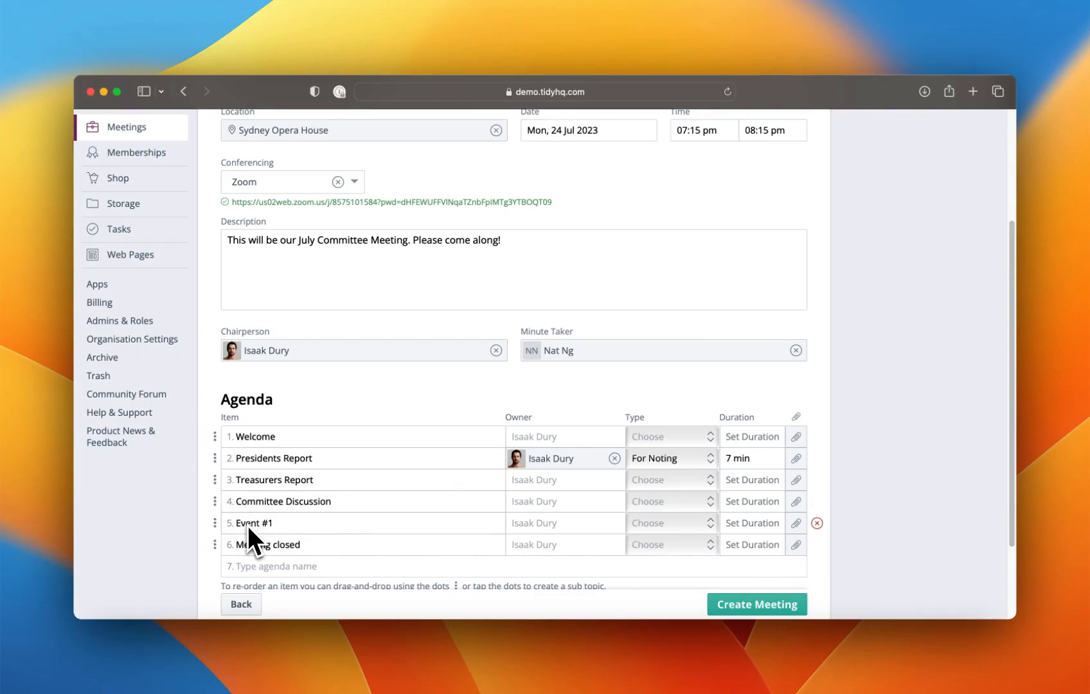
- Make "Event #1" a sub topic of Committee Discussion and create the meeting
click(215, 524)
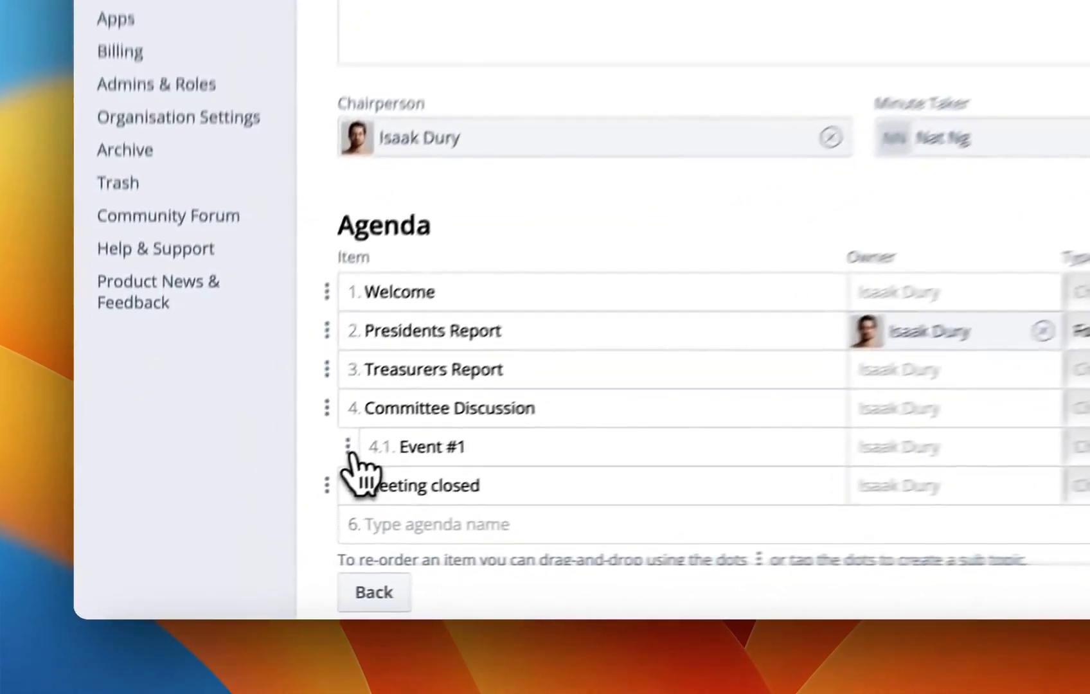
click(227, 524)
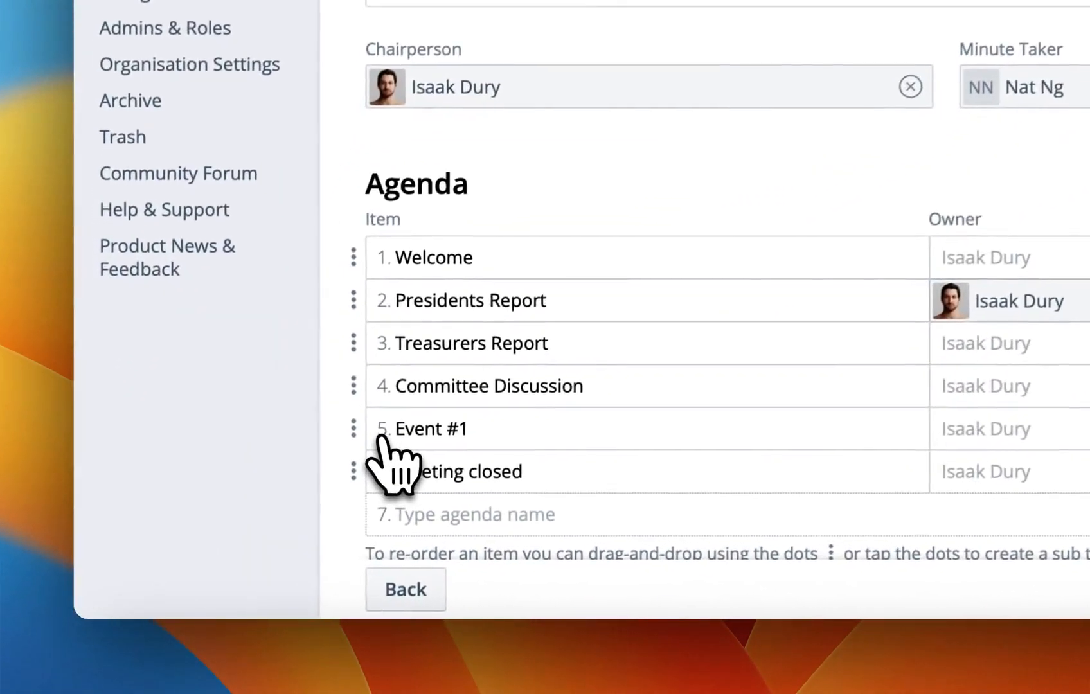
click(361, 428)
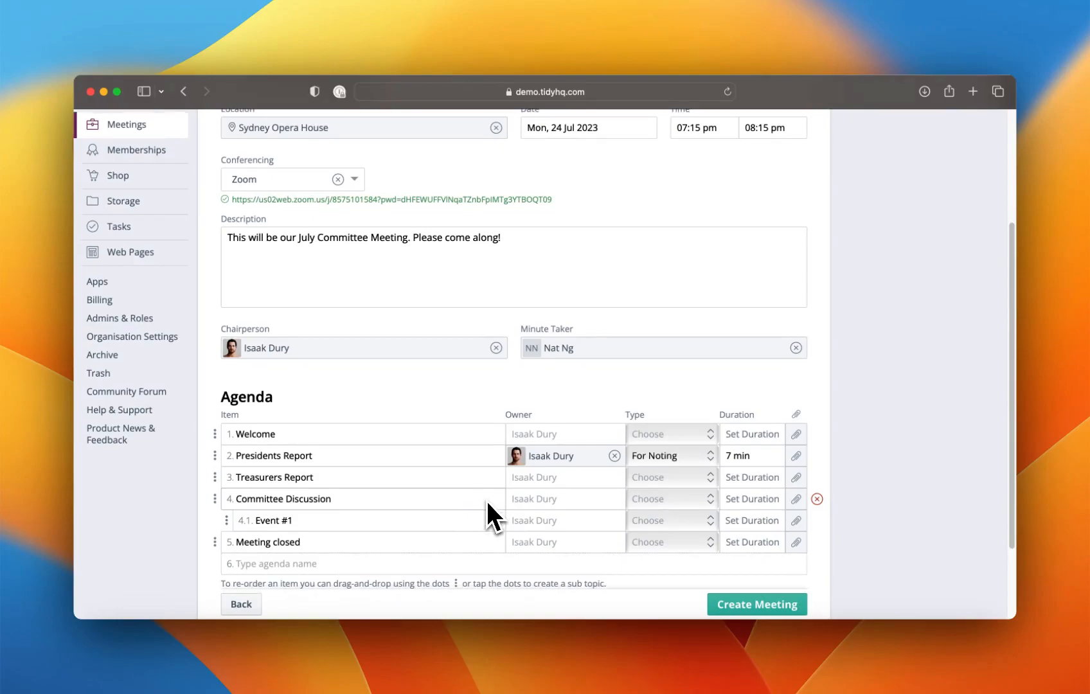
scroll(487, 501, down, 2)
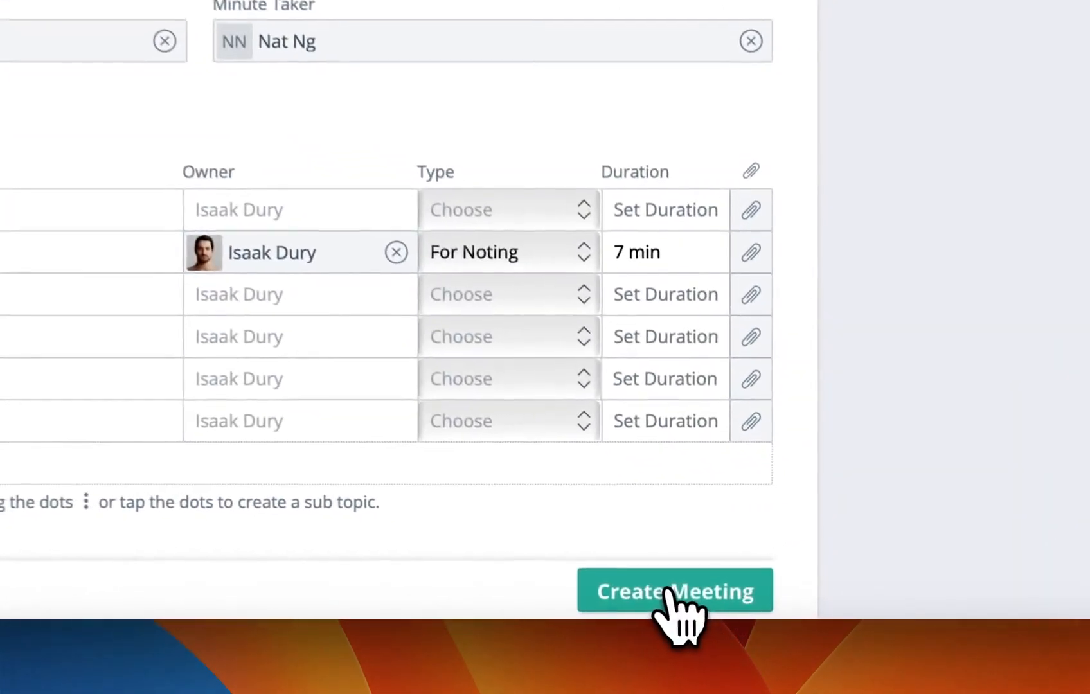
click(757, 604)
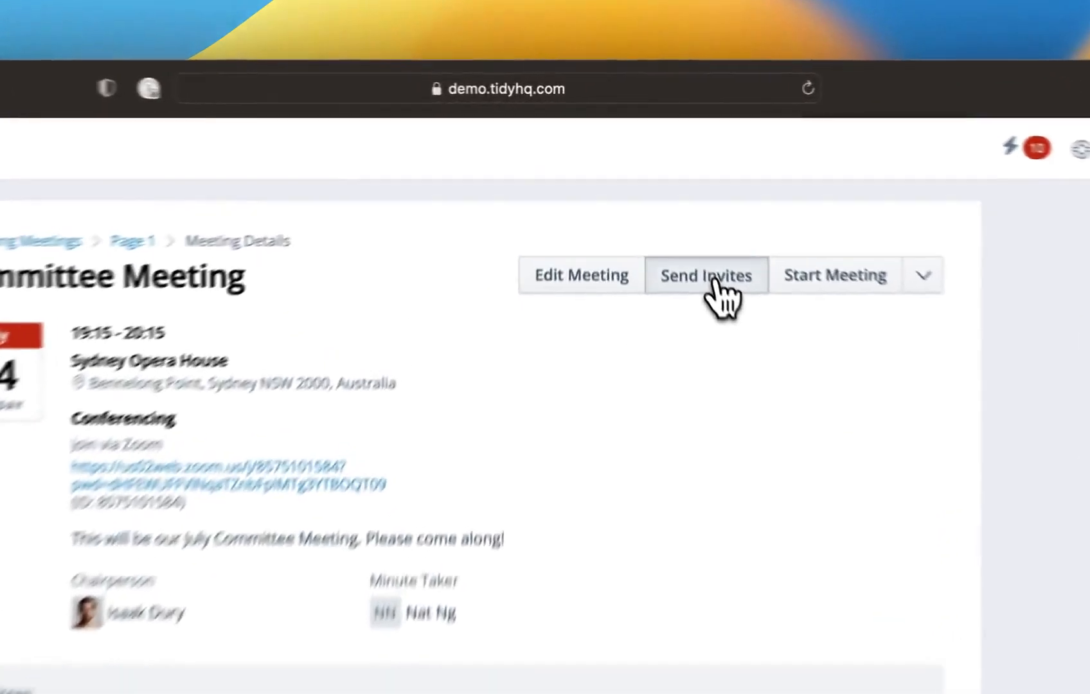
- Look at the meeting's attendee invitation form, cancel it without sending, and review the meeting details and agenda
click(715, 282)
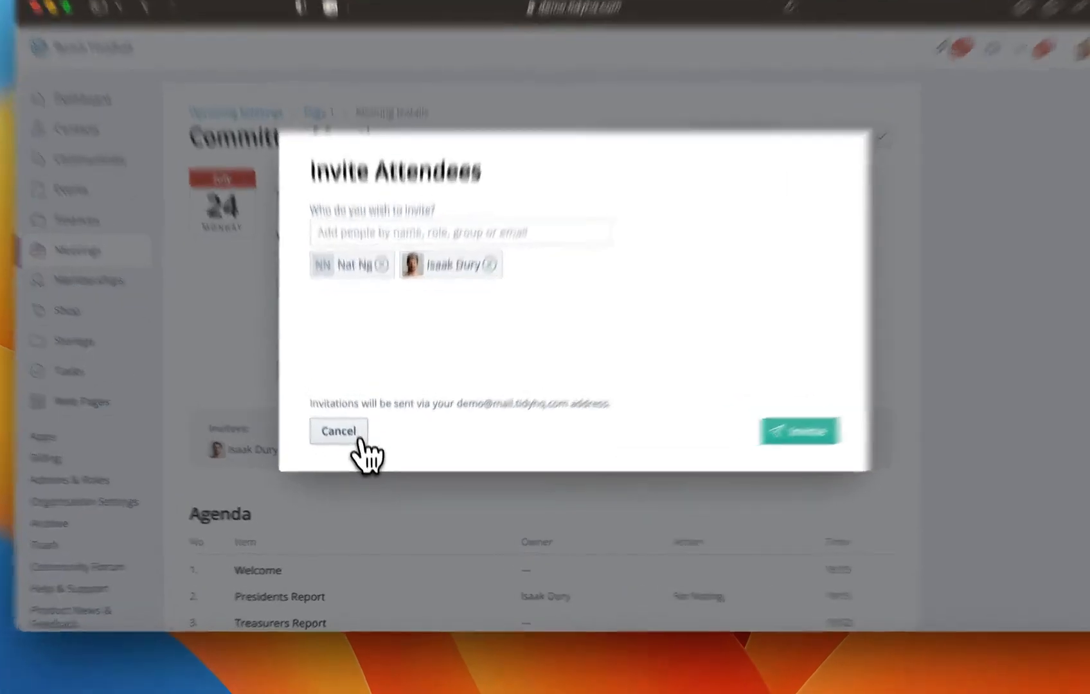
click(363, 458)
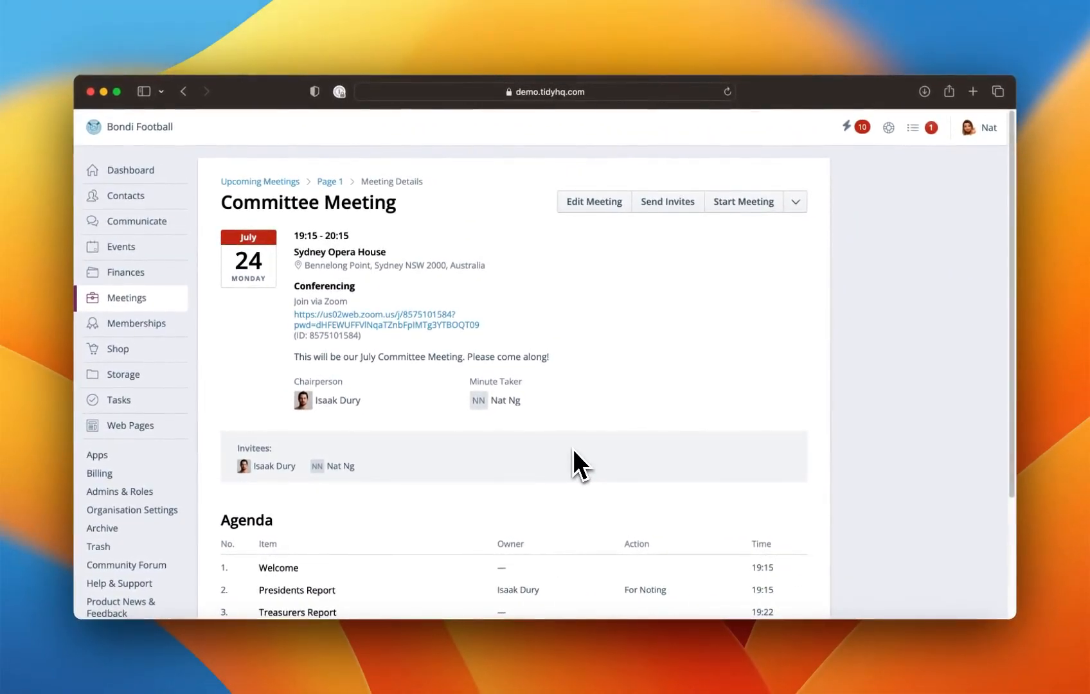
scroll(572, 450, down, 1)
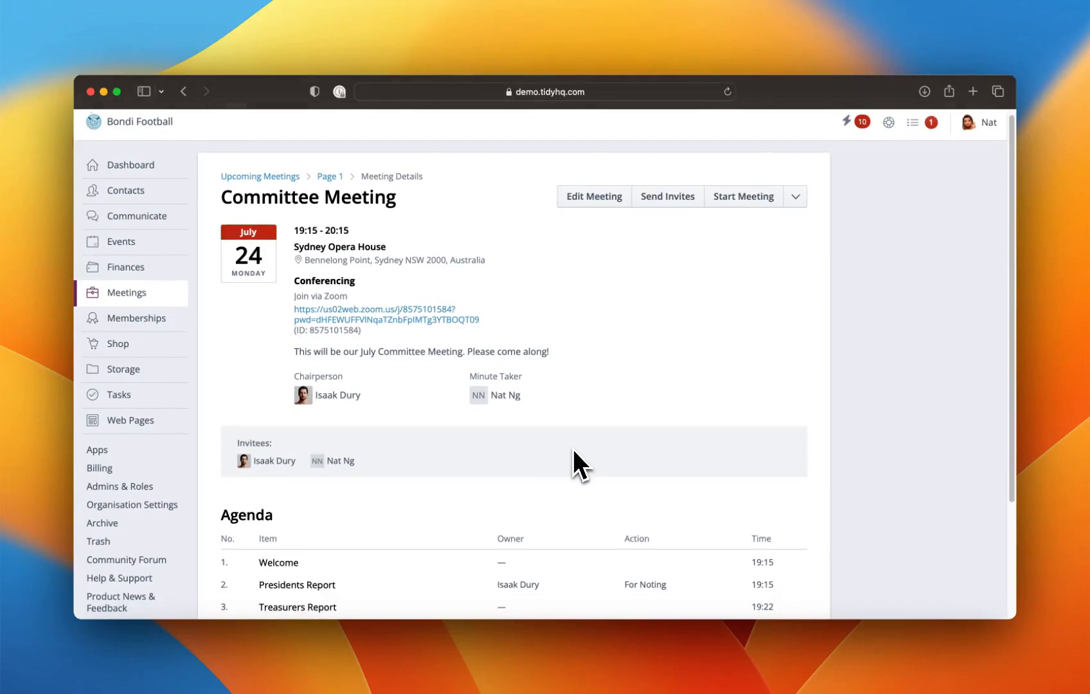
scroll(572, 450, down, 3)
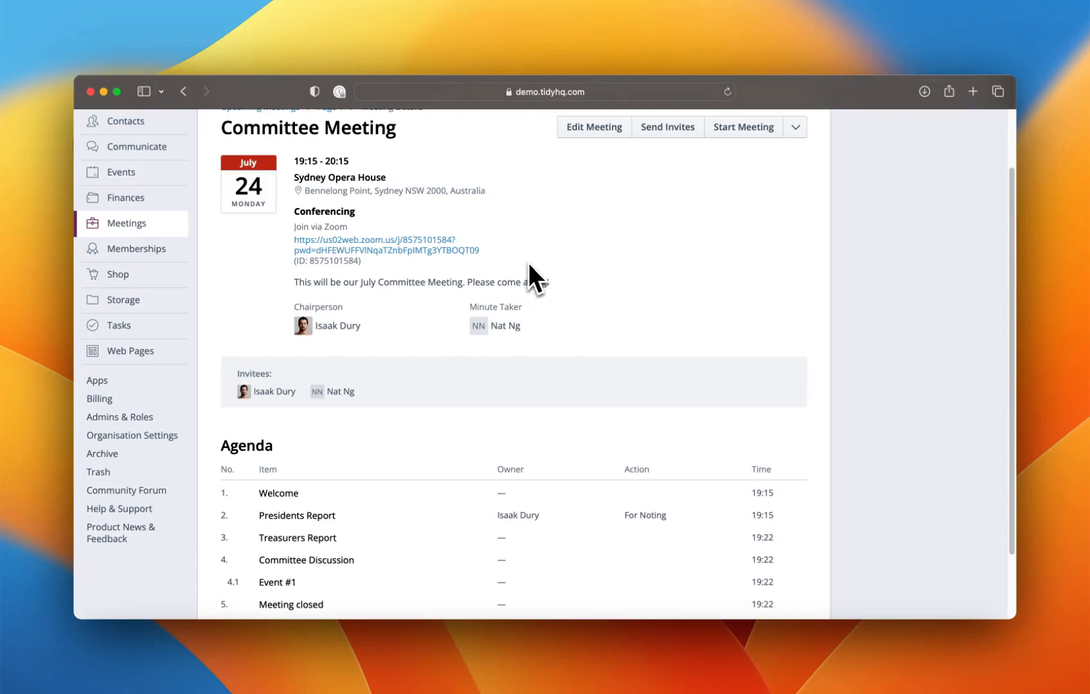
- Open the committee meeting for editing, review its details and agenda, and save it
click(595, 131)
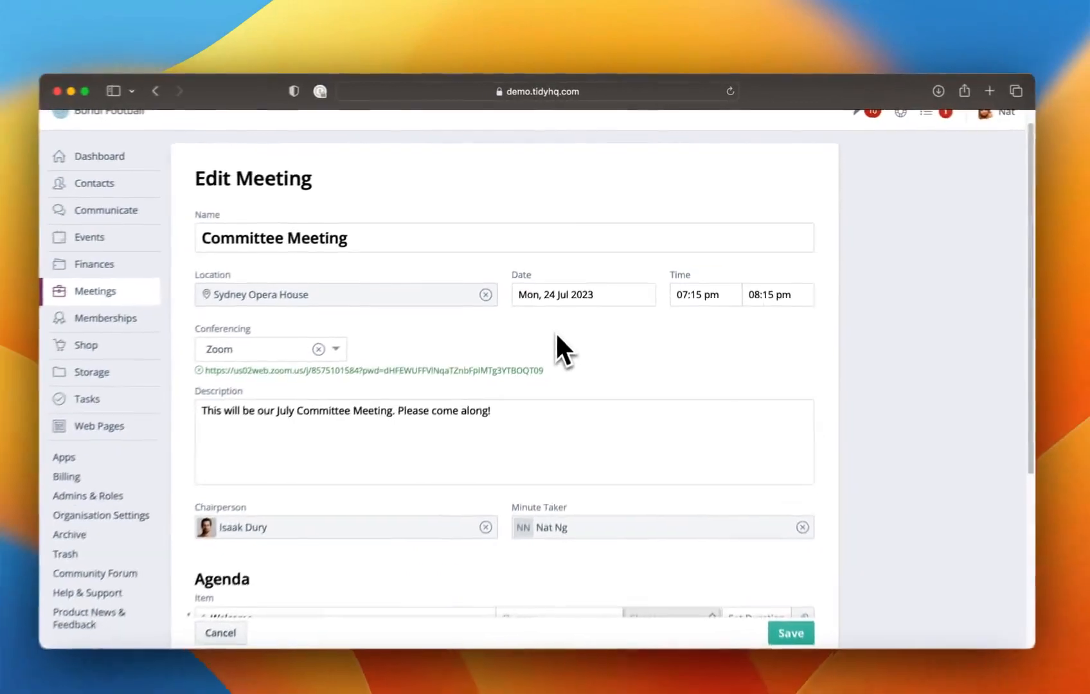
scroll(511, 459, down, 5)
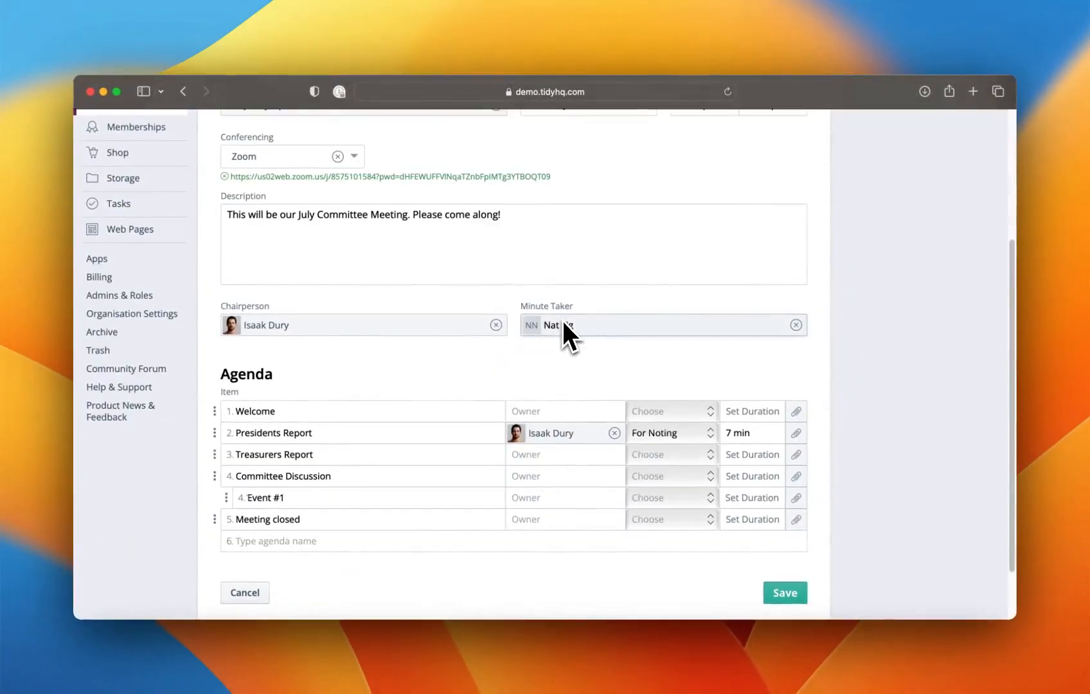
scroll(564, 322, up, 1)
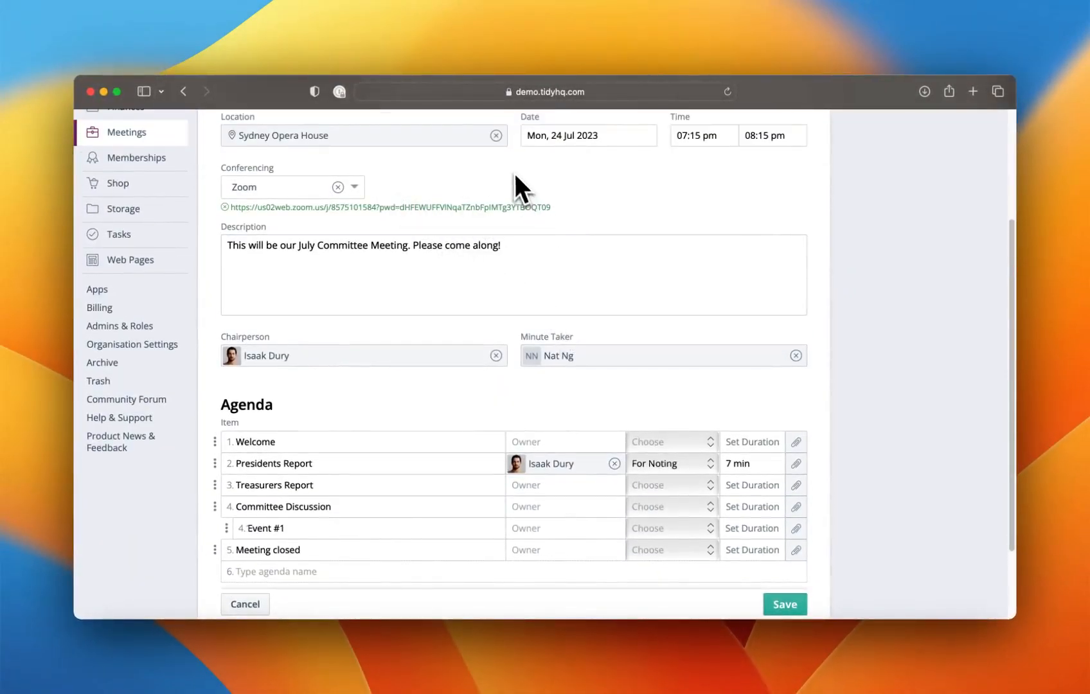
scroll(653, 209, down, 1)
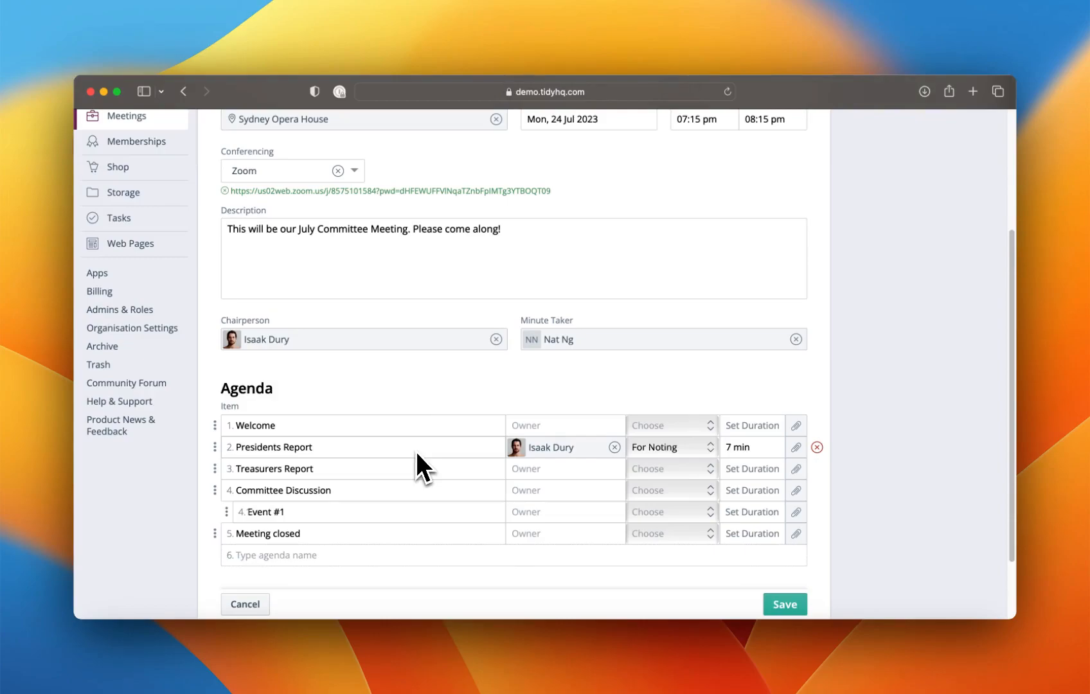
scroll(566, 482, down, 1)
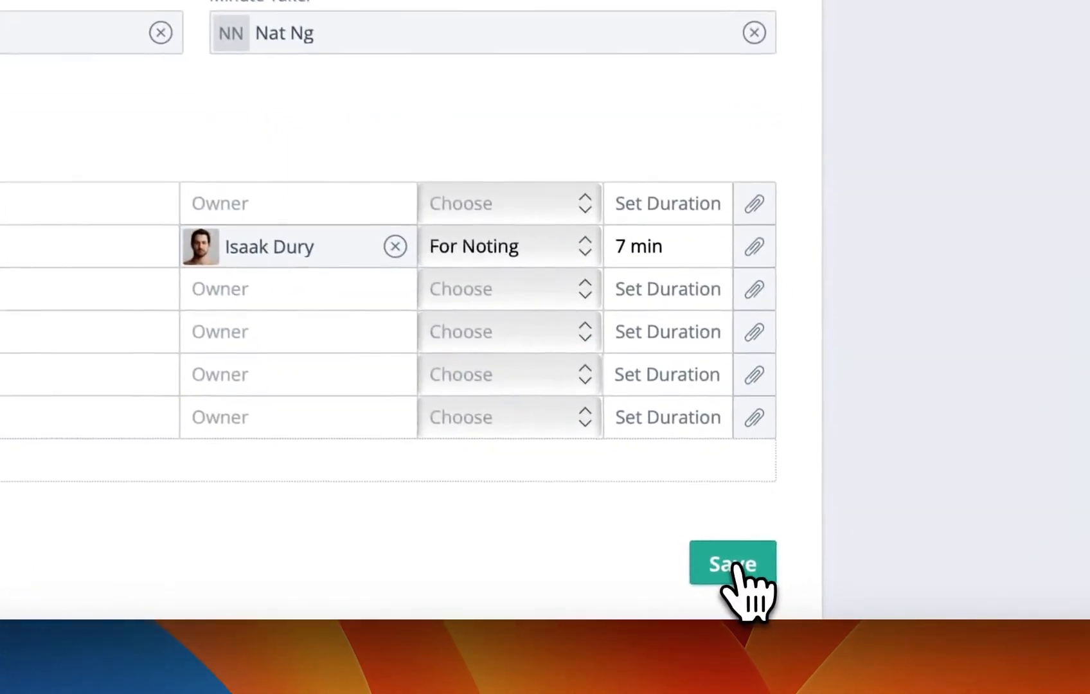
click(785, 592)
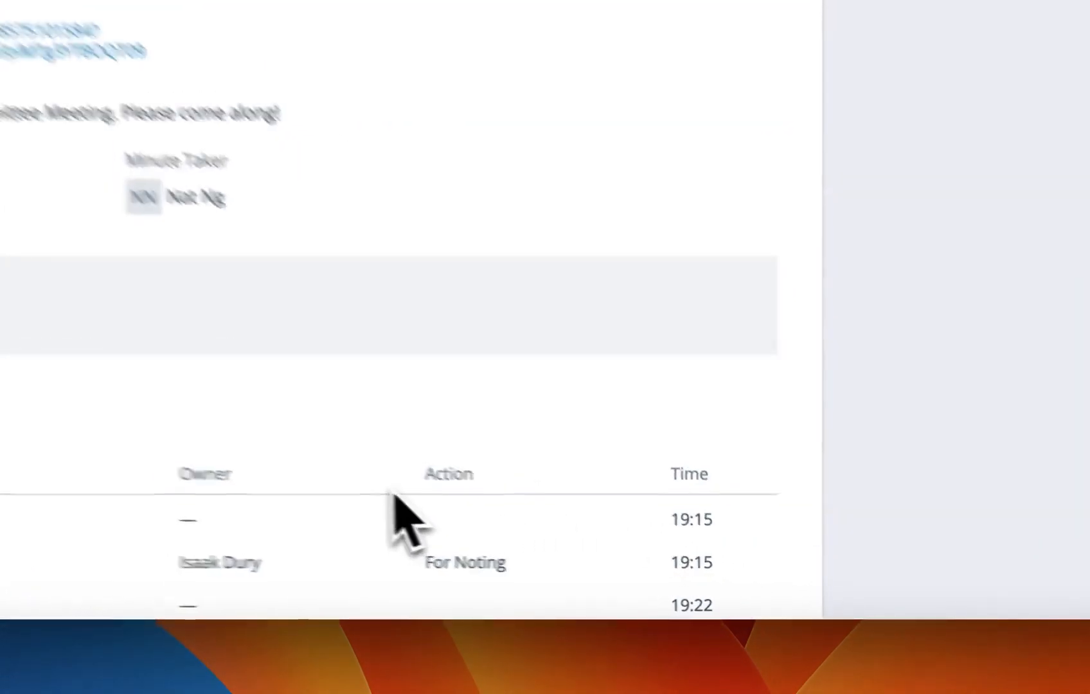